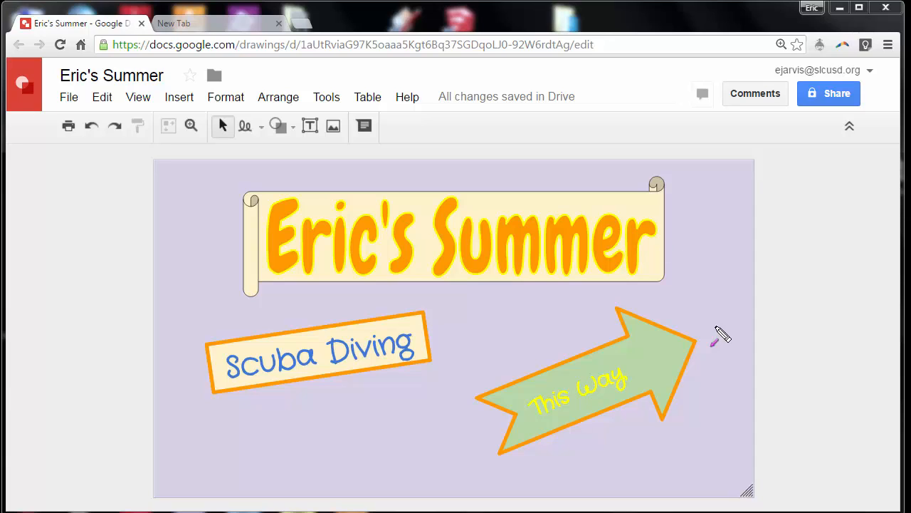
drag(716, 328, 652, 272)
key(Escape)
drag(508, 264, 361, 167)
drag(328, 138, 328, 130)
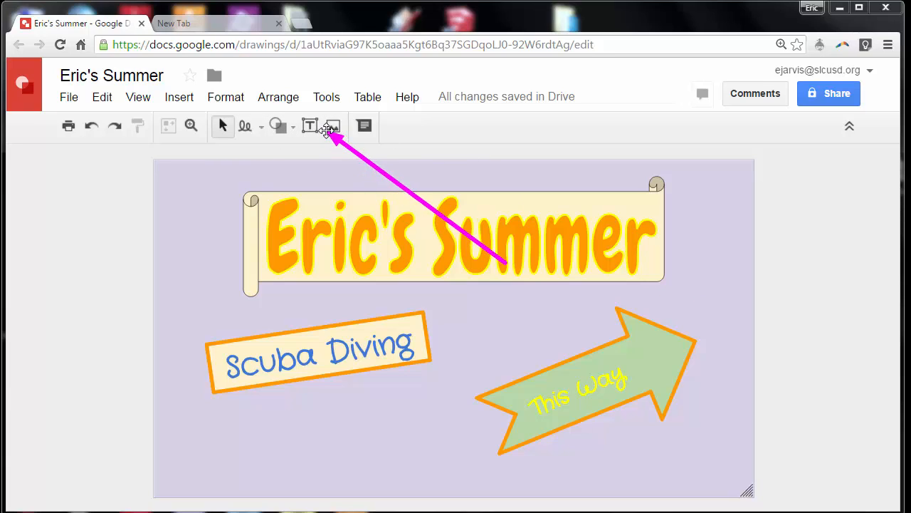
key(Escape)
Start inserting an image and examine the available sources: upload, image URL, camera snapshot, Google Drive and web search.
click(179, 97)
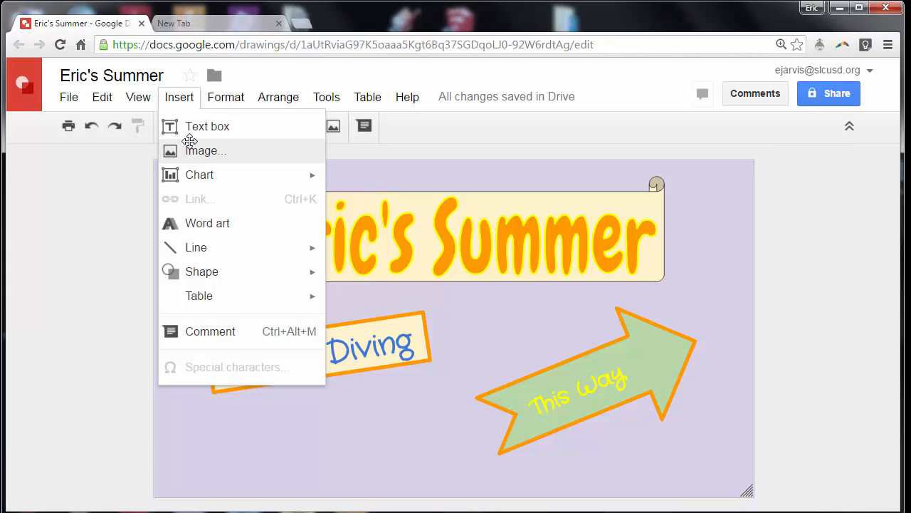
click(191, 148)
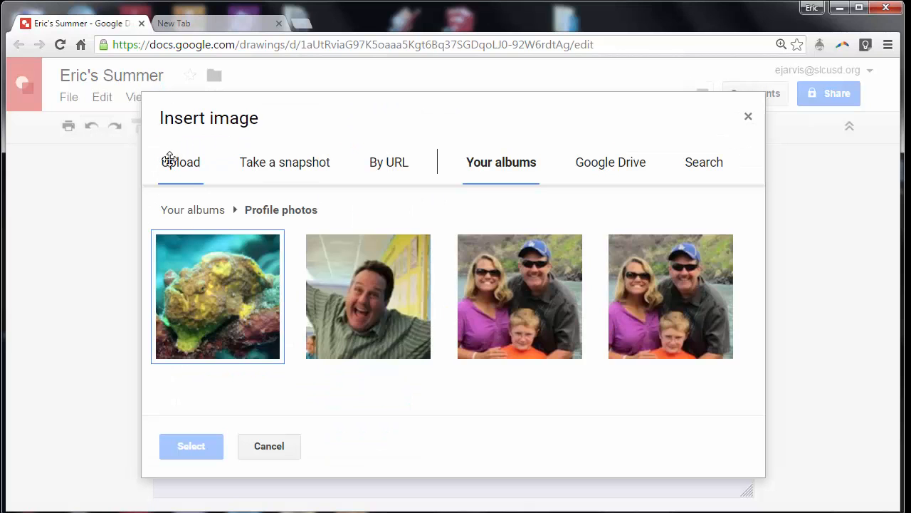
click(170, 160)
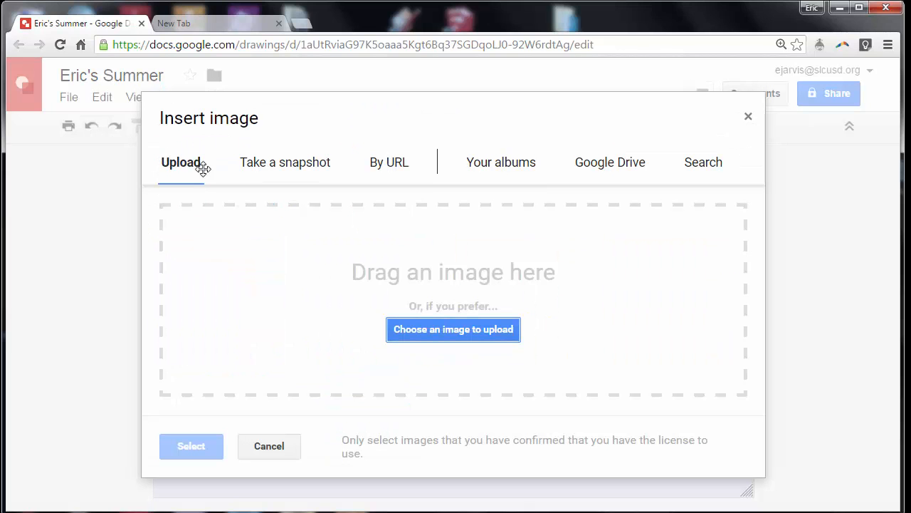
click(425, 322)
click(805, 389)
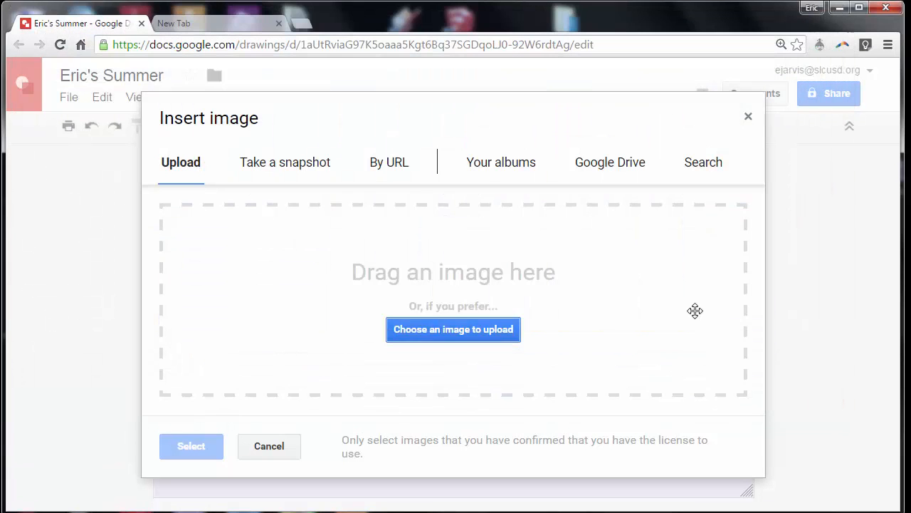
click(376, 155)
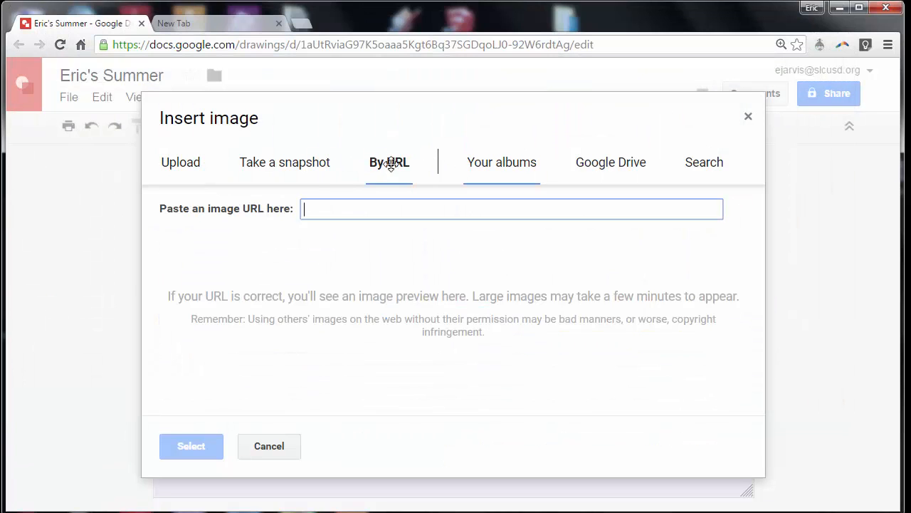
click(320, 161)
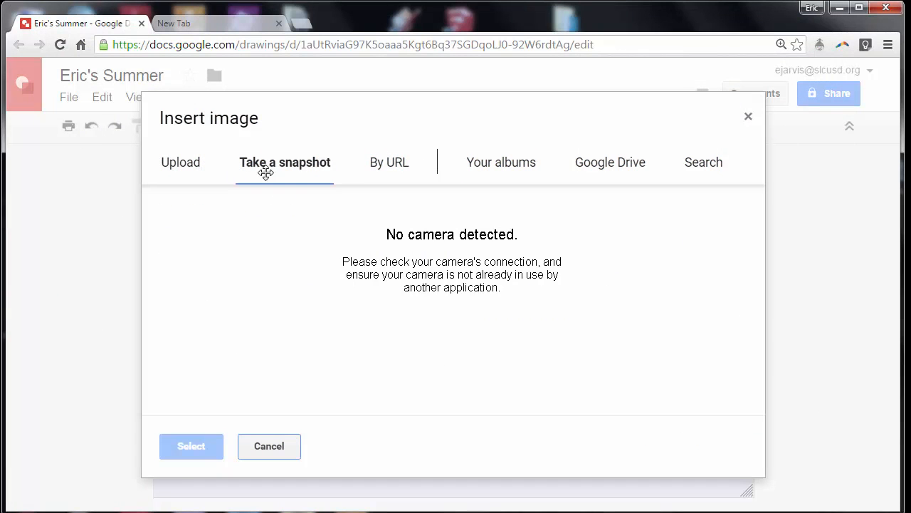
click(614, 164)
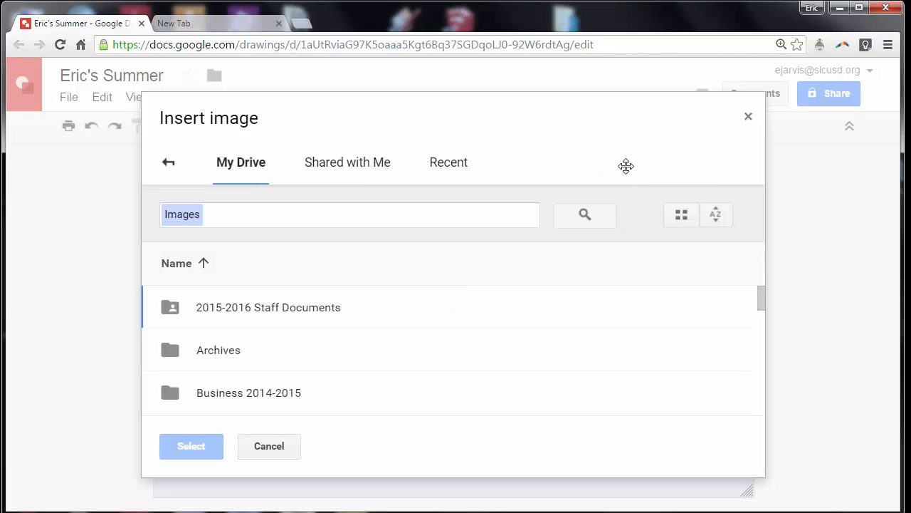
click(160, 160)
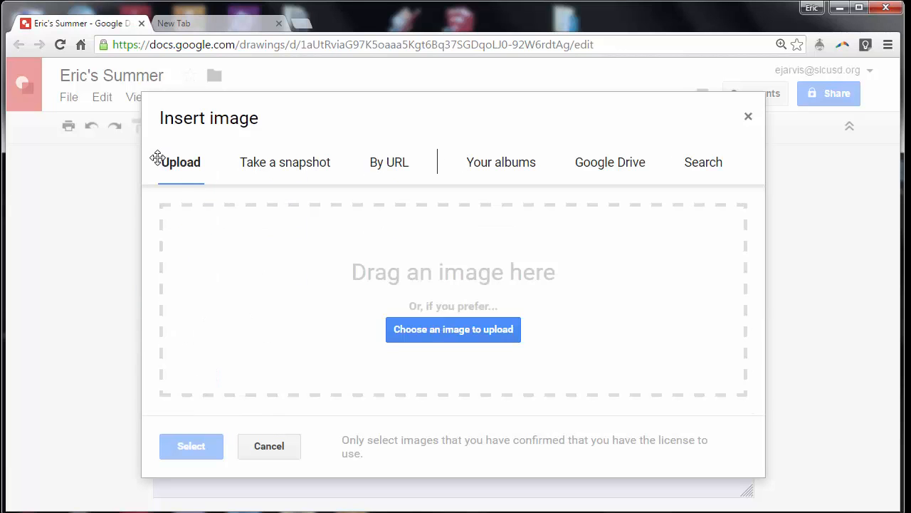
click(683, 158)
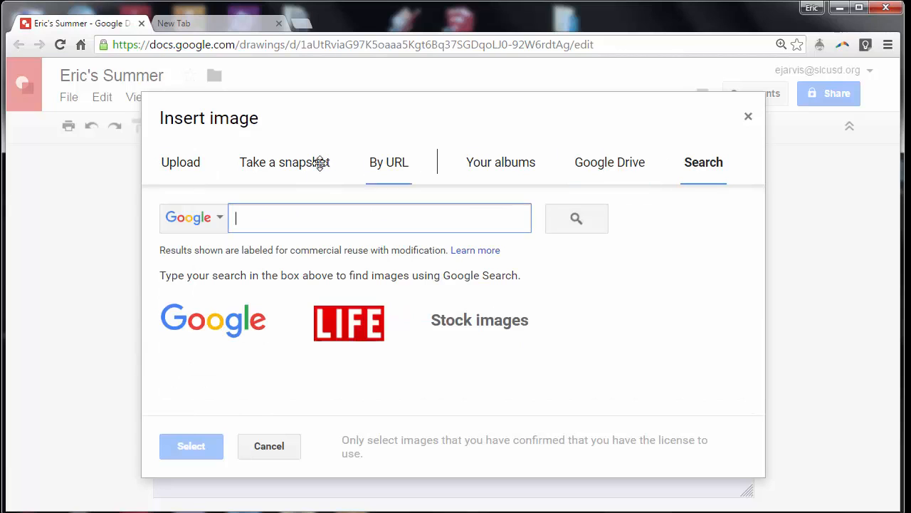
Insert 02-elephantseal02jarv06-2016.jpg from the landscapes folder by upload and scale it down slightly near the middle of the drawing.
click(183, 160)
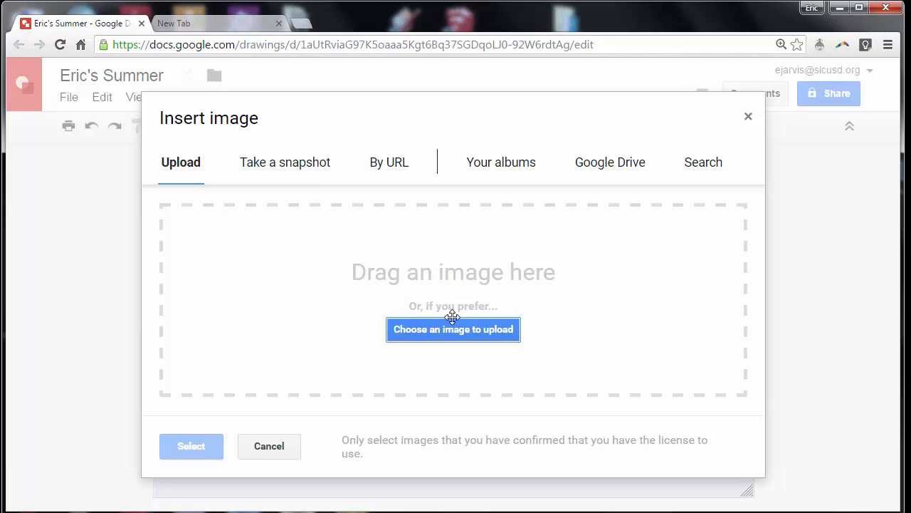
click(489, 329)
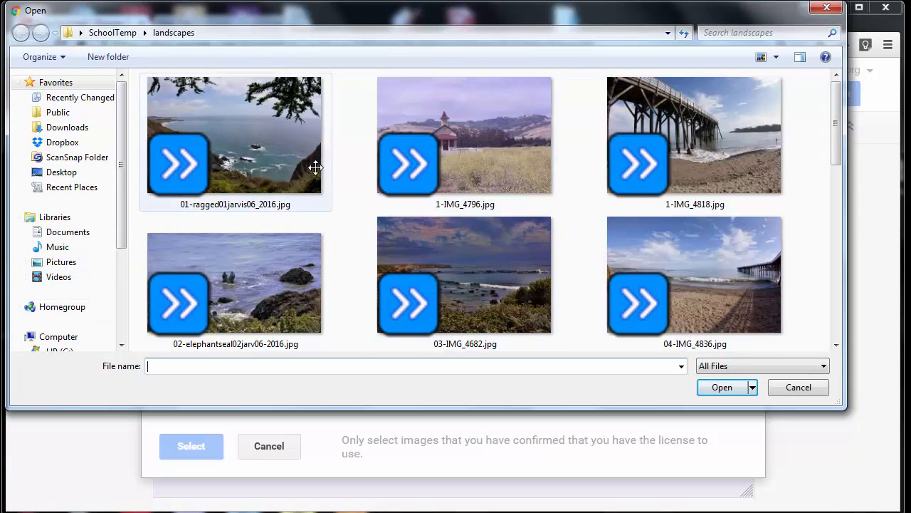
double_click(267, 260)
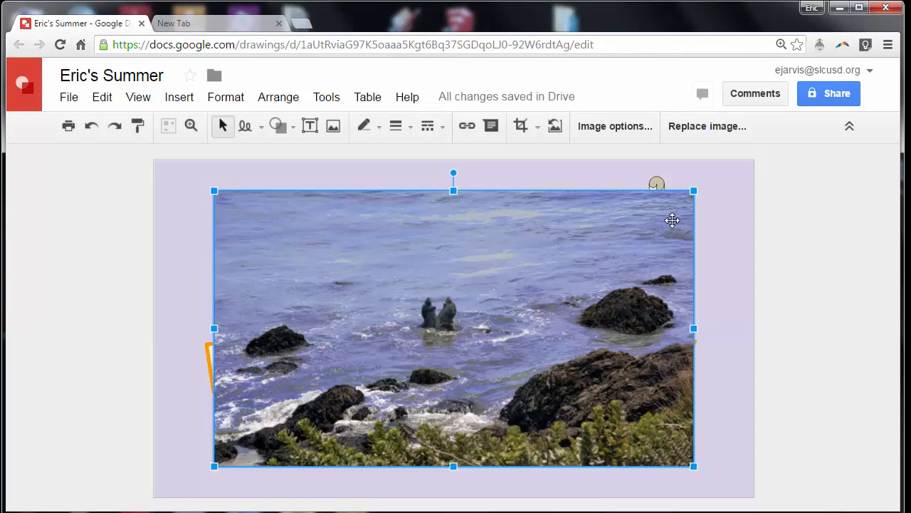
drag(694, 192, 577, 237)
drag(459, 278, 503, 249)
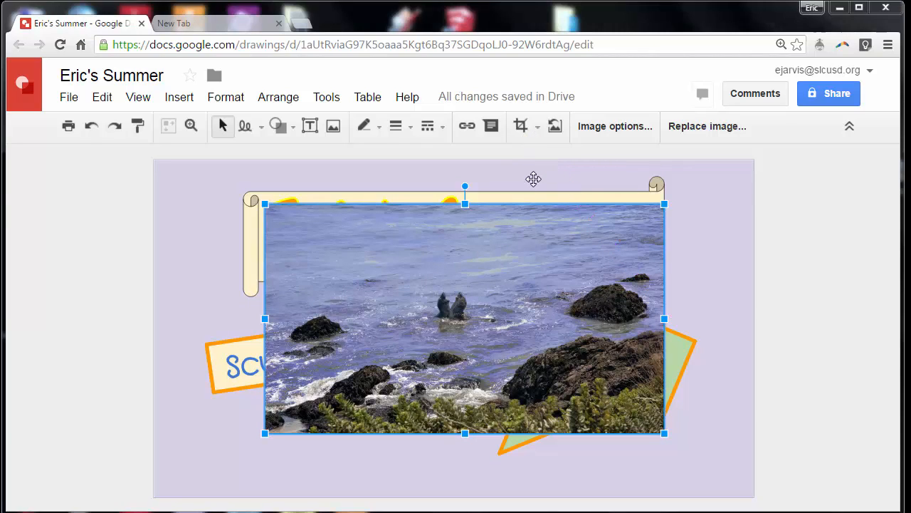
Crop the inserted photo on all four sides to a closer frame around the two seals in the water.
click(521, 125)
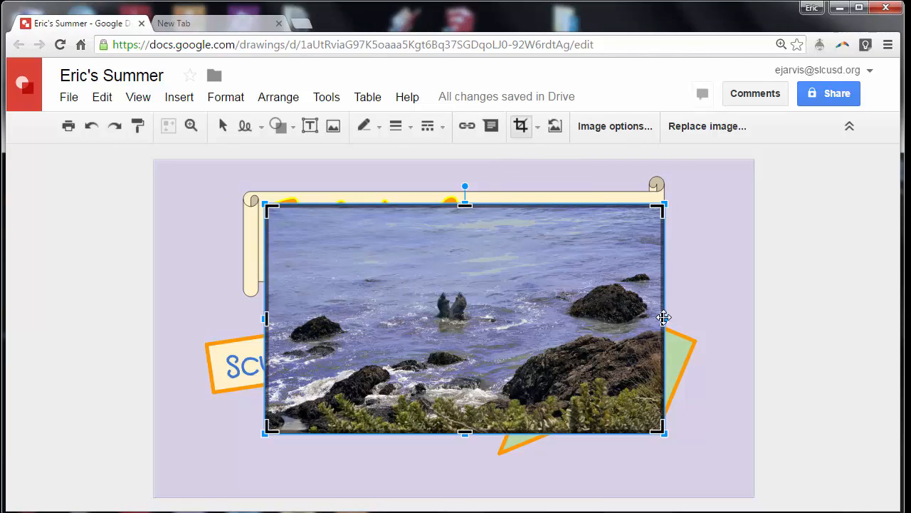
drag(663, 317, 532, 317)
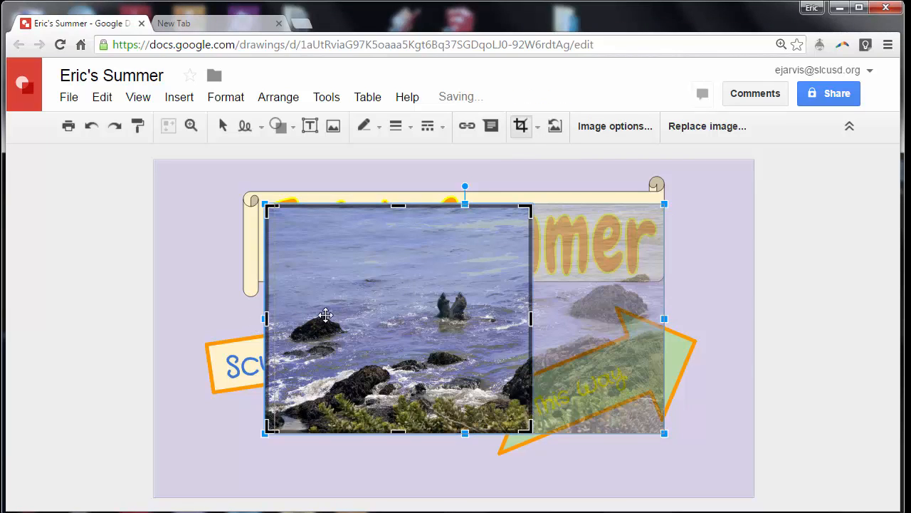
drag(265, 318, 391, 318)
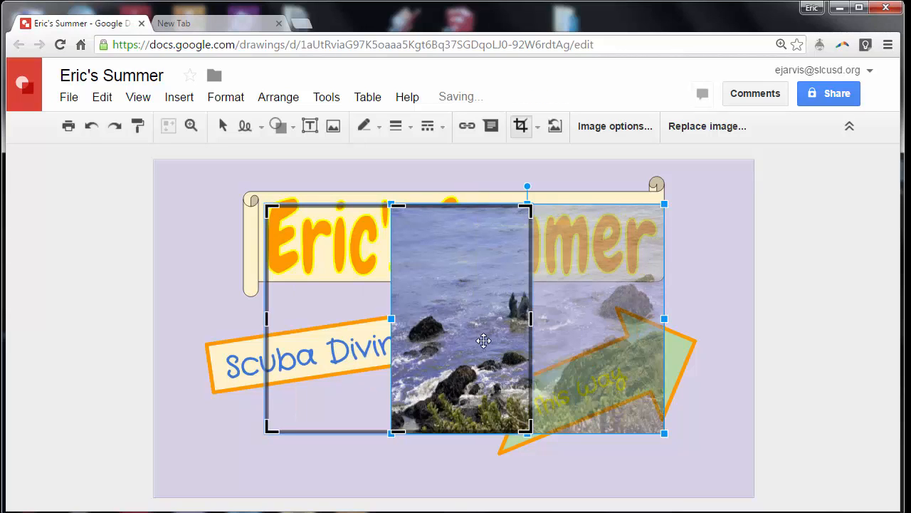
key(ctrl+z)
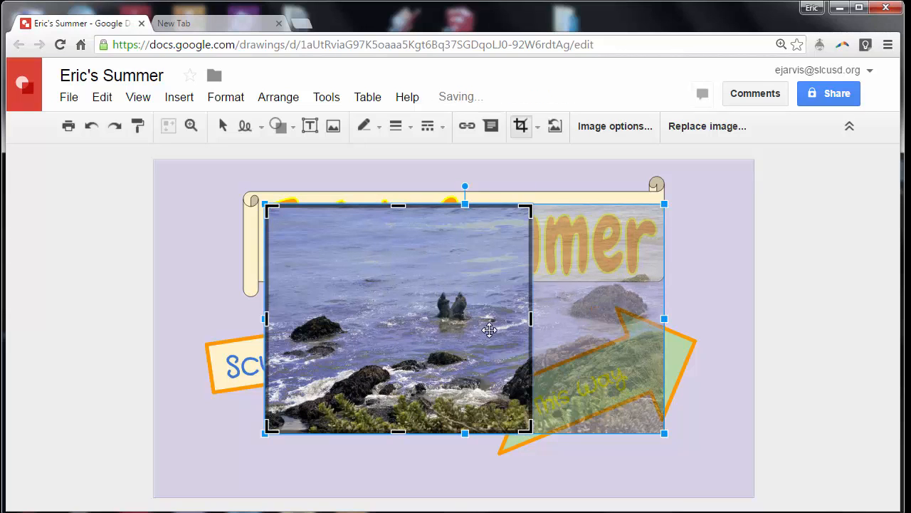
drag(263, 316, 322, 313)
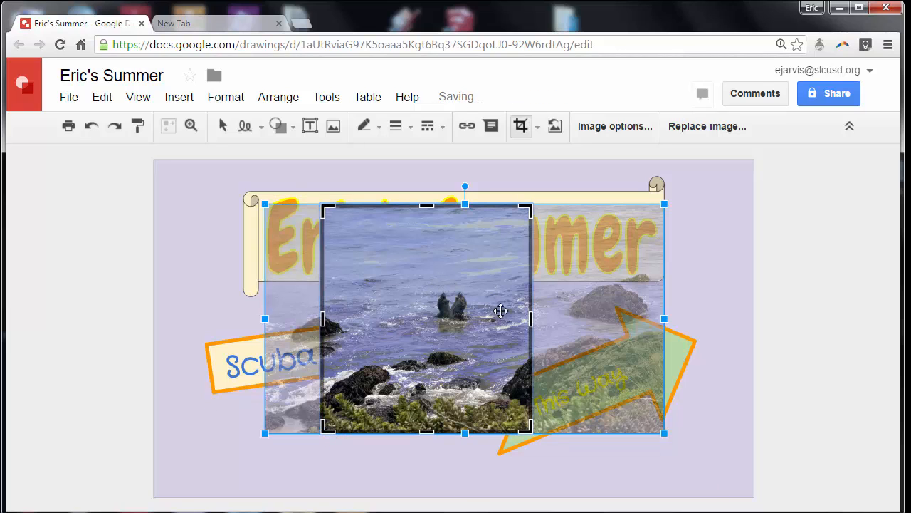
drag(530, 318, 559, 319)
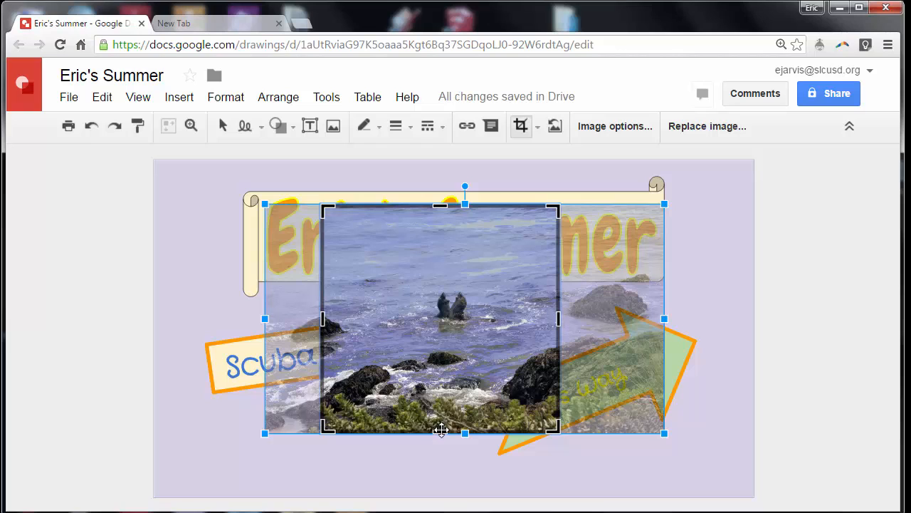
drag(442, 423, 443, 371)
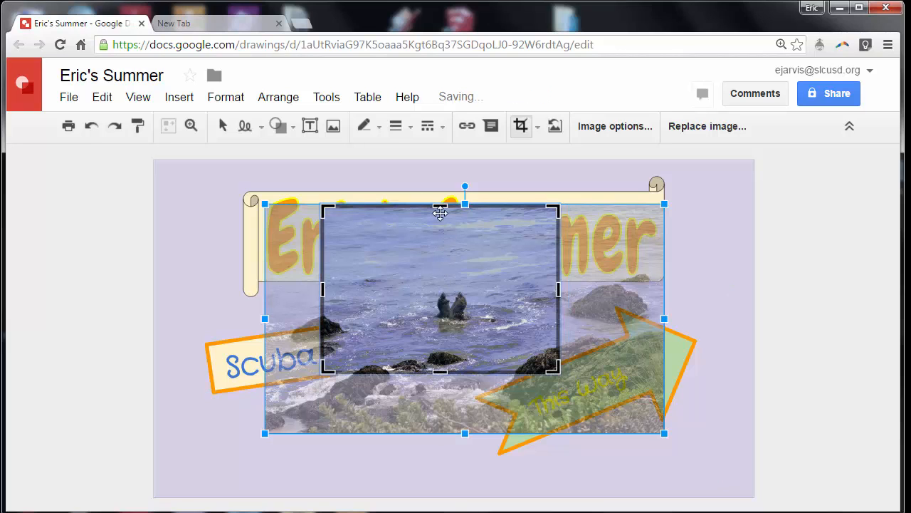
drag(437, 229, 441, 228)
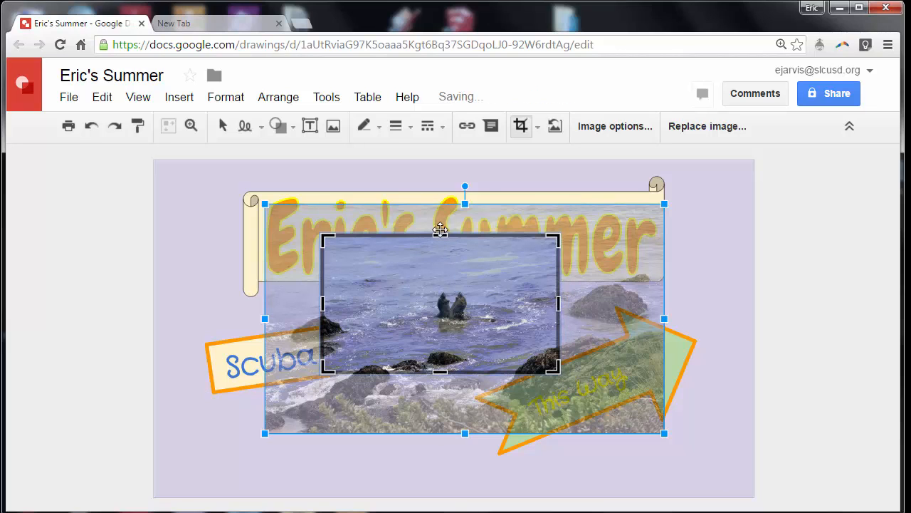
key(Return)
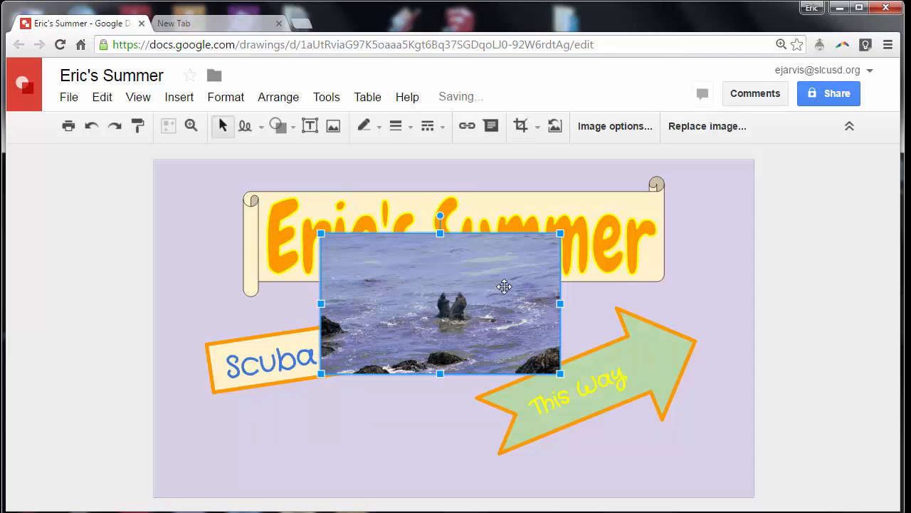
Shrink the cropped seal photo and place it just below the Scuba Diving sign, shifted slightly toward the arrow.
drag(504, 286, 427, 394)
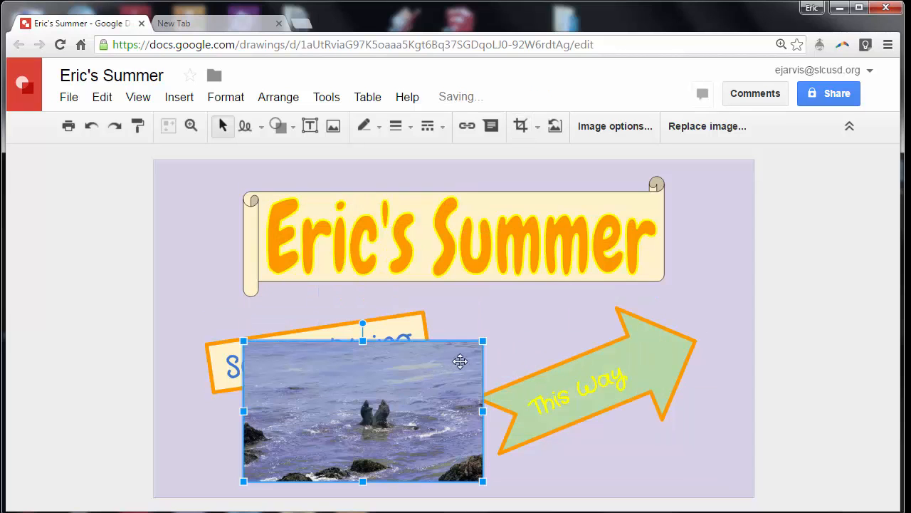
drag(480, 341, 414, 379)
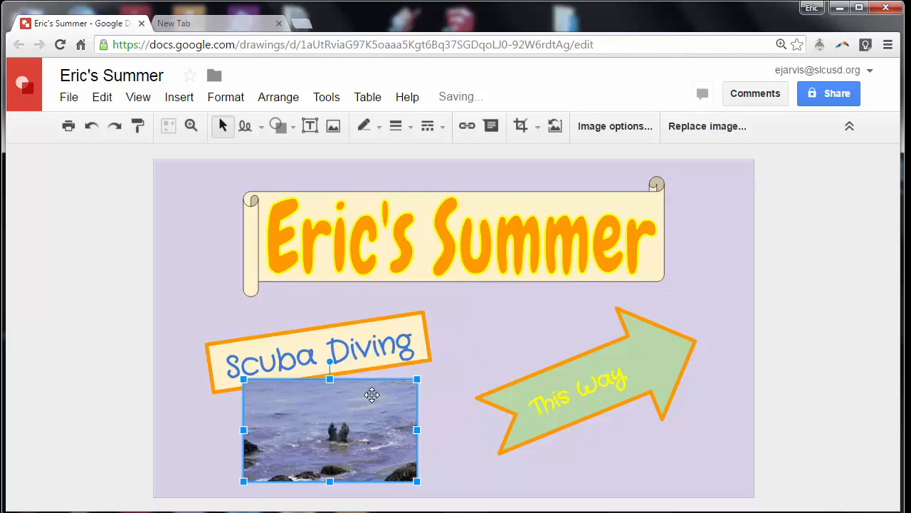
drag(365, 416, 401, 403)
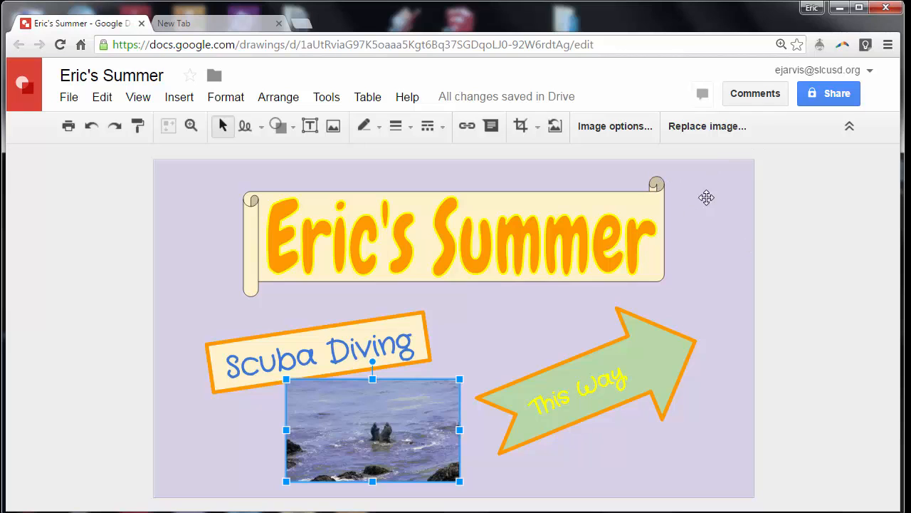
Recolor the seal photo with the Dark 7 blue preset in its image options.
click(615, 127)
click(813, 197)
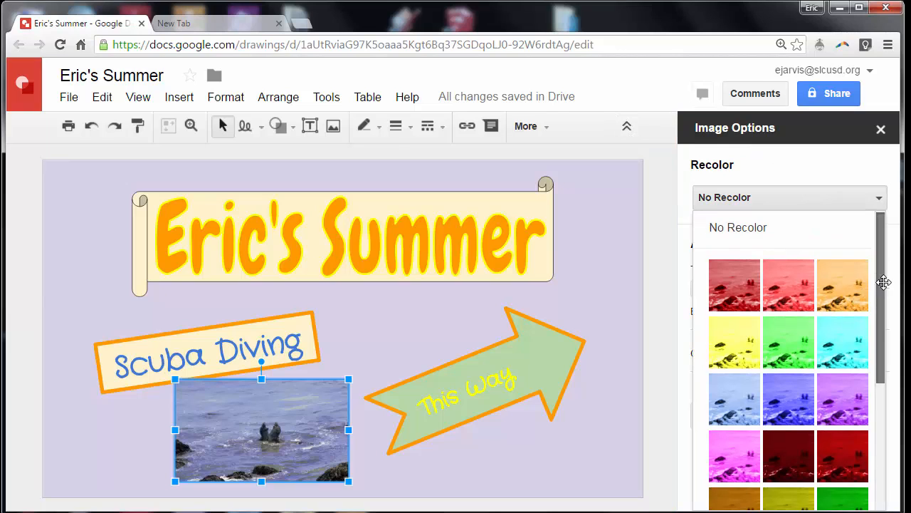
drag(884, 265, 886, 470)
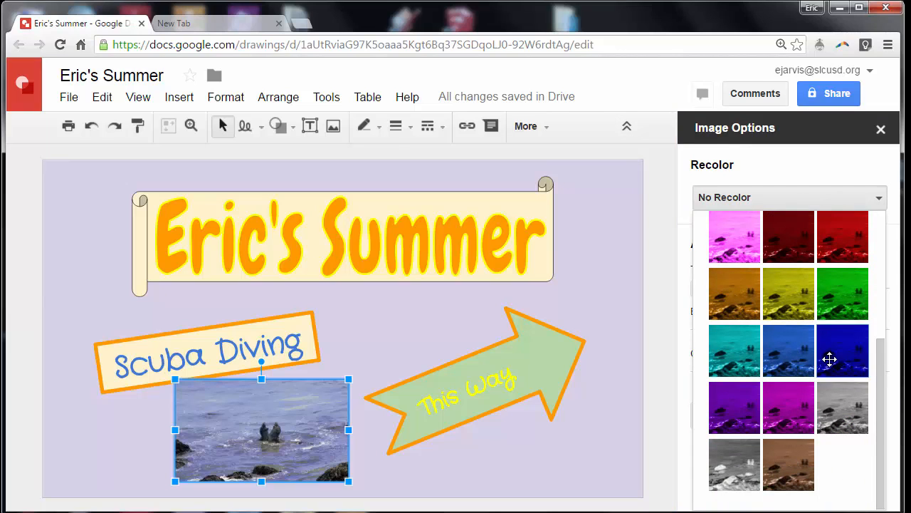
click(784, 351)
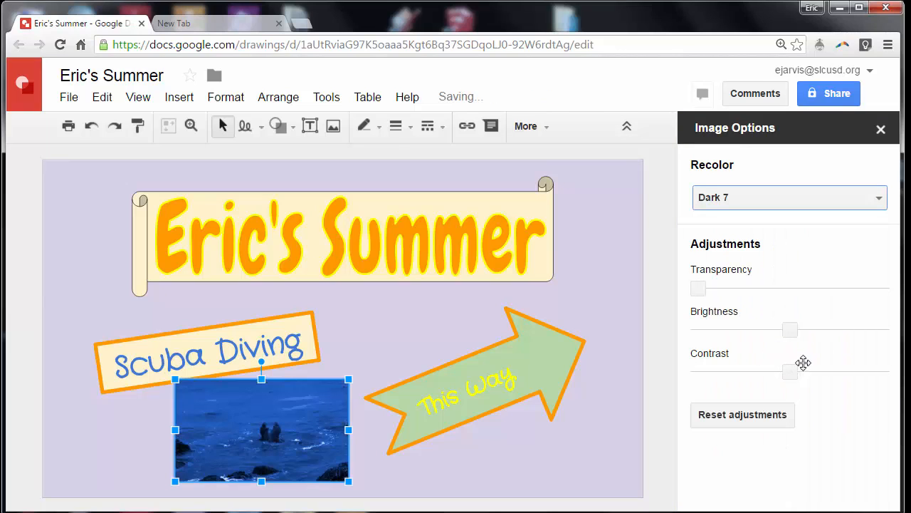
Raise the photo's brightness and contrast slightly and set its transparency to a little over half.
mouse_move(792, 329)
mouse_down()
mouse_move(765, 329)
mouse_move(804, 330)
mouse_up()
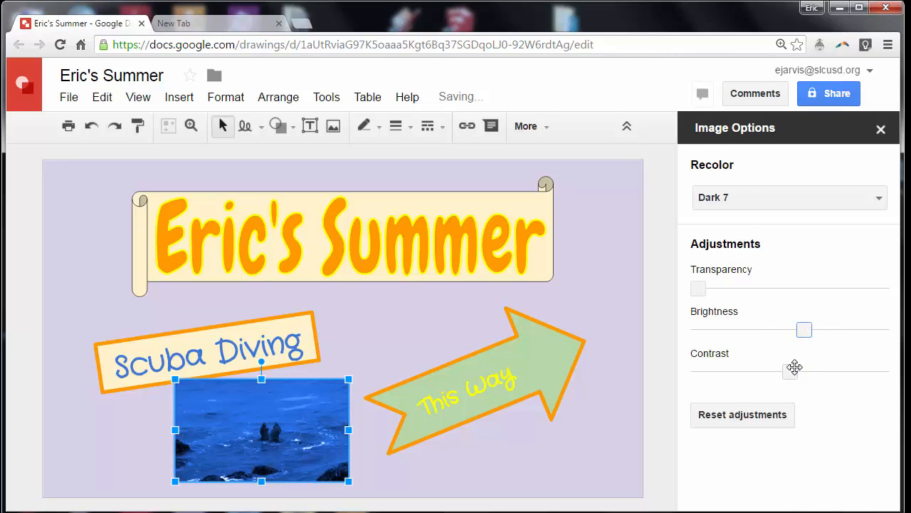
mouse_move(795, 368)
mouse_down()
mouse_move(754, 368)
mouse_move(799, 372)
mouse_up()
click(803, 205)
click(803, 200)
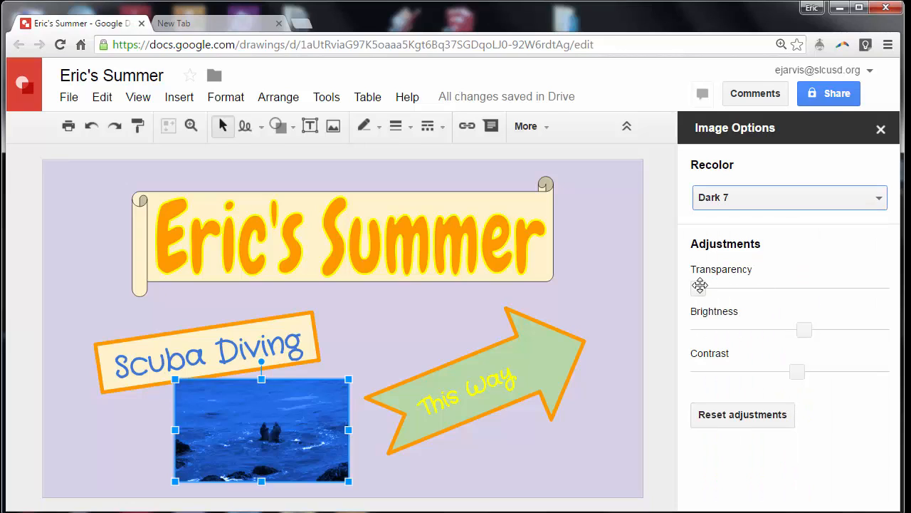
drag(699, 286, 811, 272)
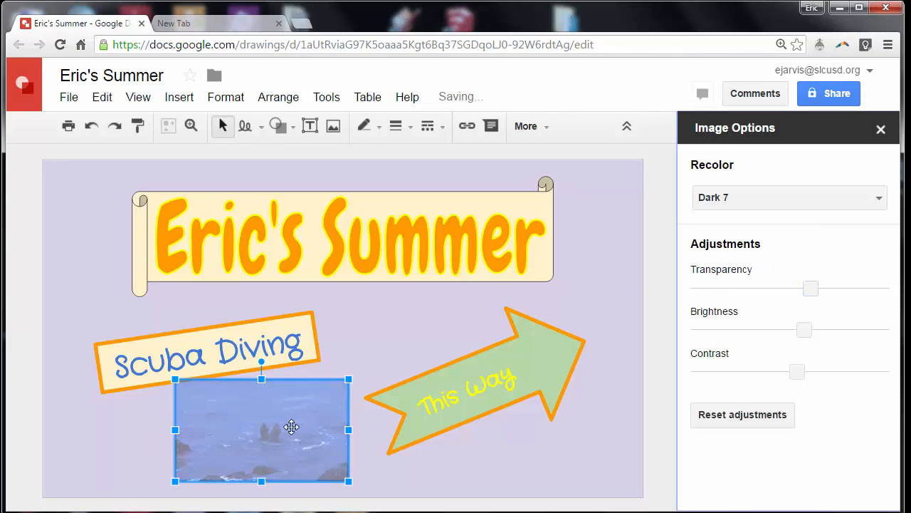
Move the seal photo over the head of the This Way arrow and order it behind the arrow.
drag(292, 426, 413, 399)
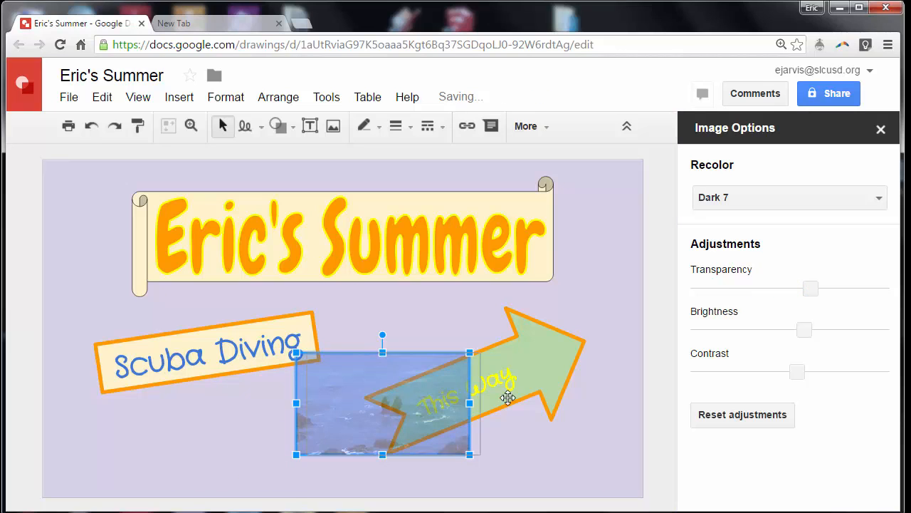
drag(508, 398, 576, 372)
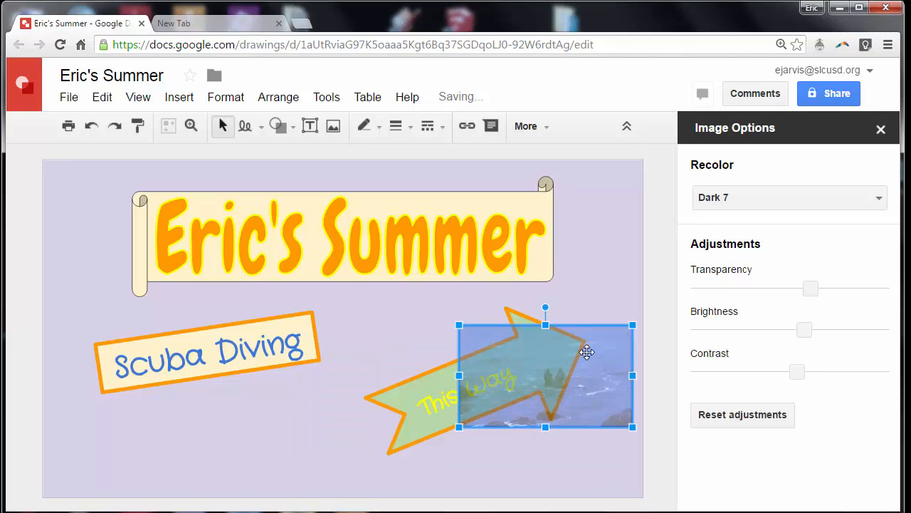
click(276, 96)
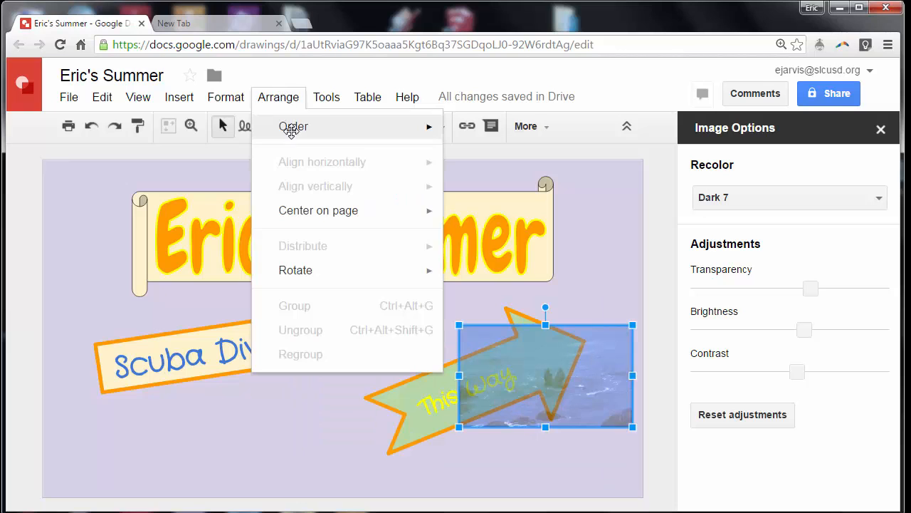
mouse_move(294, 130)
click(504, 181)
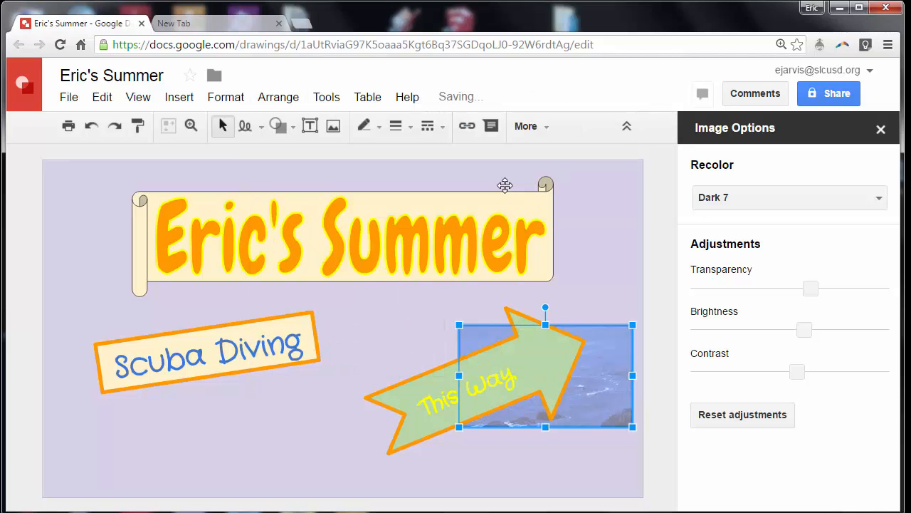
Shift the This Way arrow closer to the Scuba Diving sign and nudge the seal photo up behind the arrow's tip.
click(406, 401)
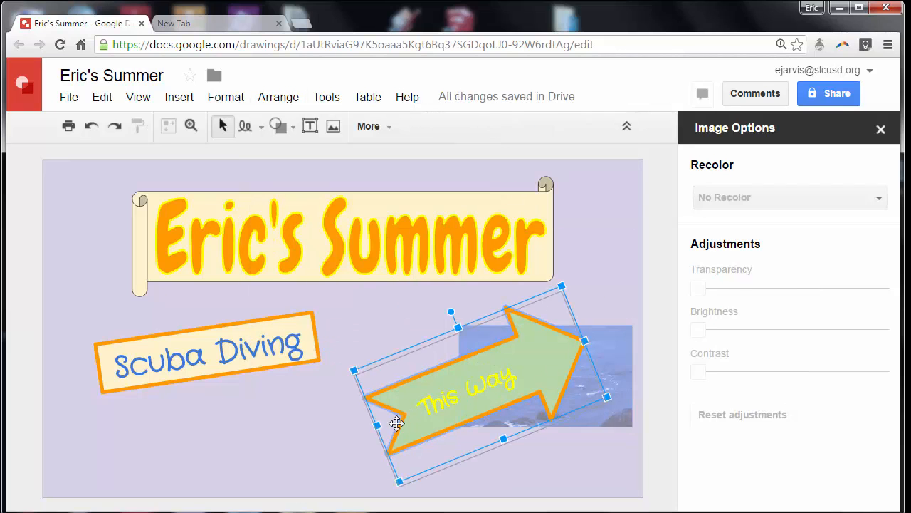
drag(392, 423, 340, 424)
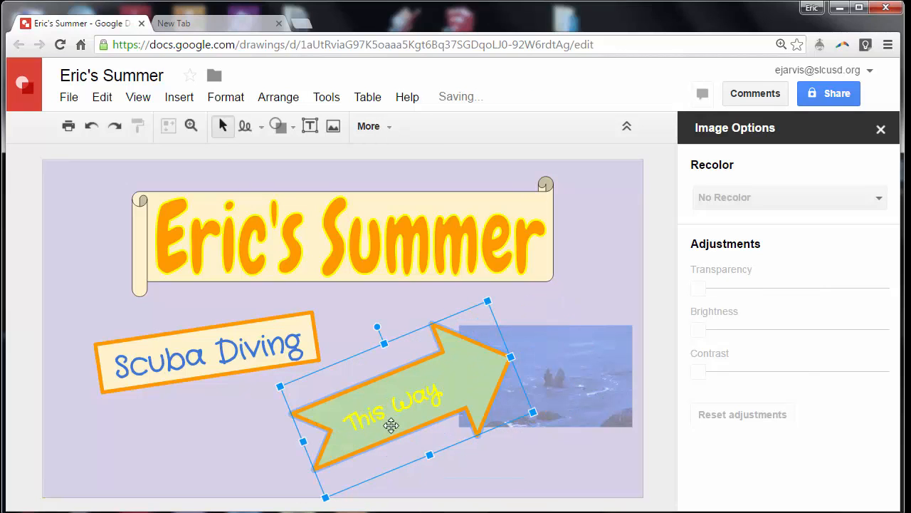
drag(620, 371, 614, 340)
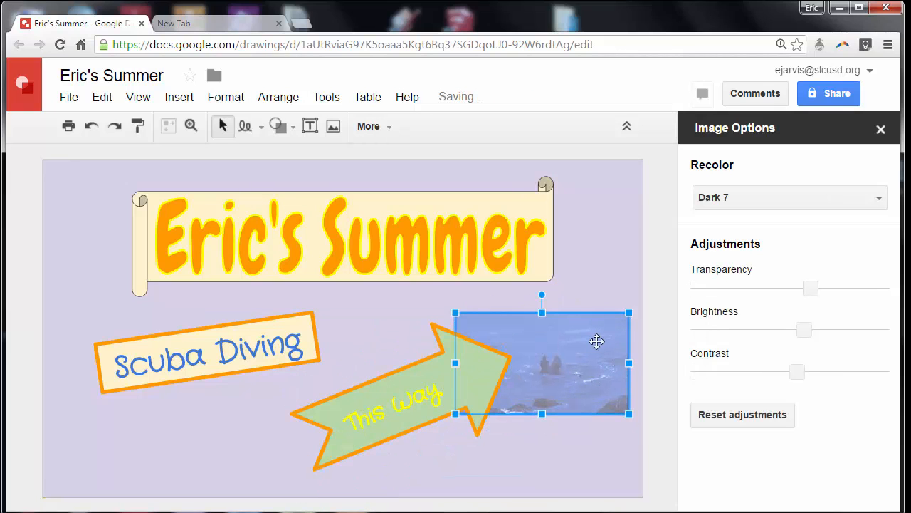
click(568, 265)
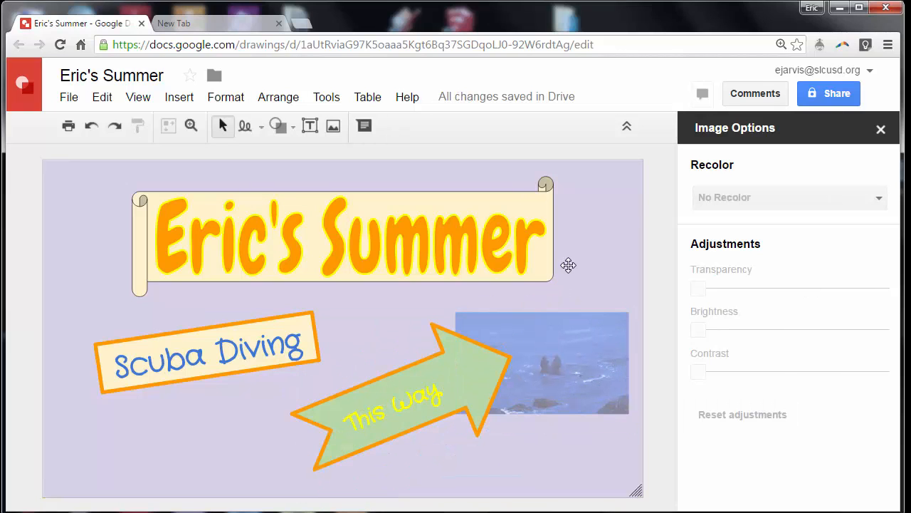
click(884, 128)
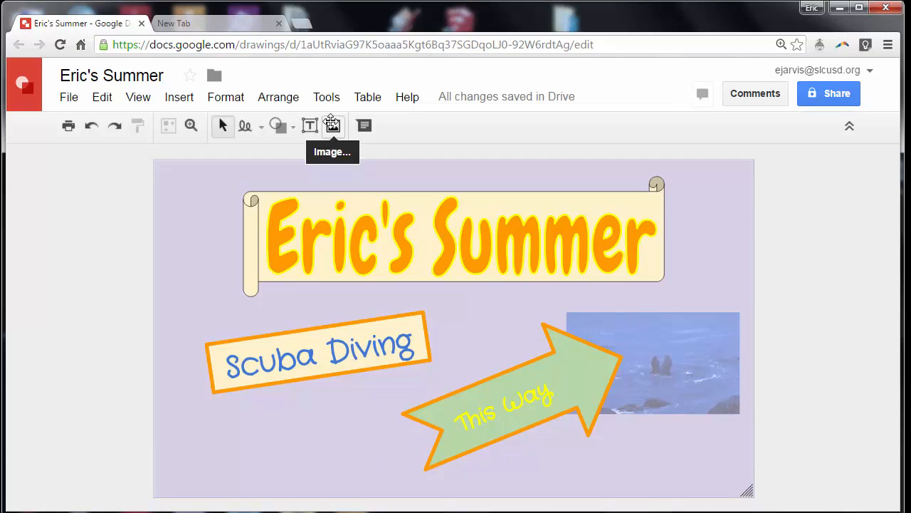
Review the available sources for inserting an image, including the Google Drive files.
click(332, 126)
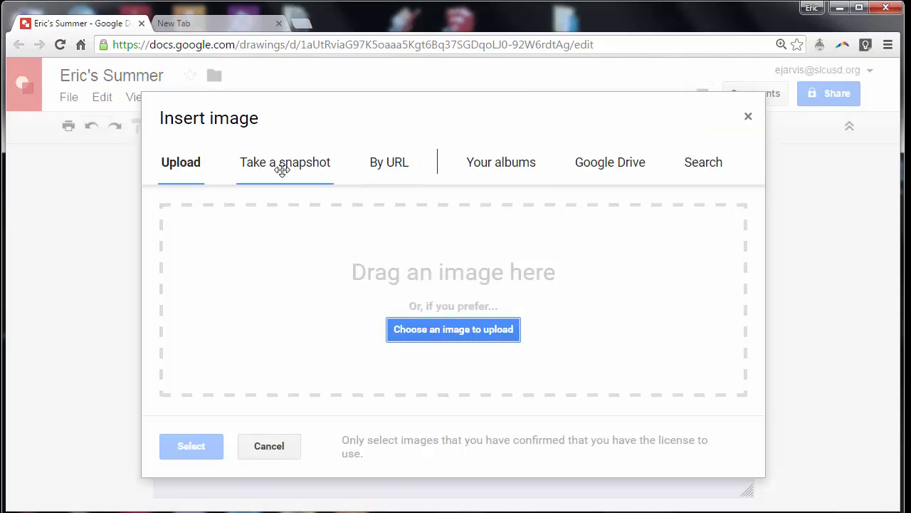
mouse_move(417, 287)
mouse_down()
mouse_move(311, 192)
mouse_move(311, 167)
mouse_up()
drag(464, 213, 408, 169)
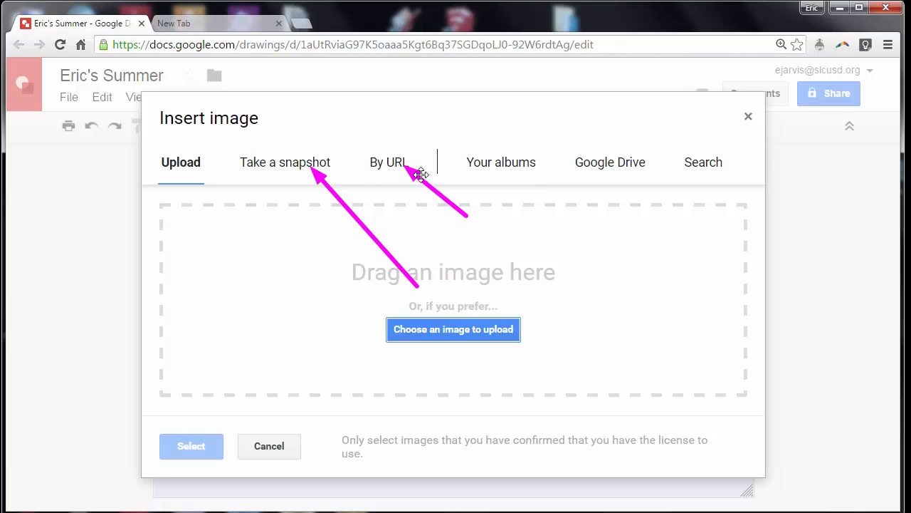
key(Escape)
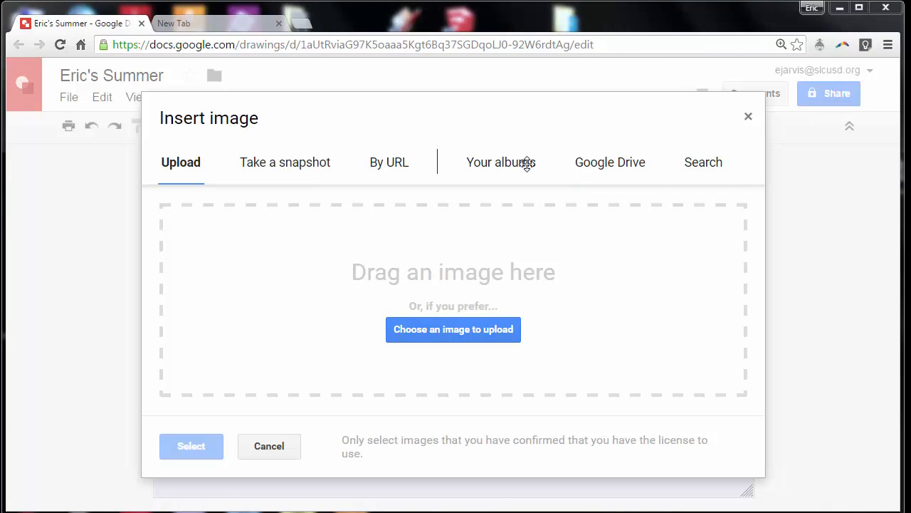
click(622, 167)
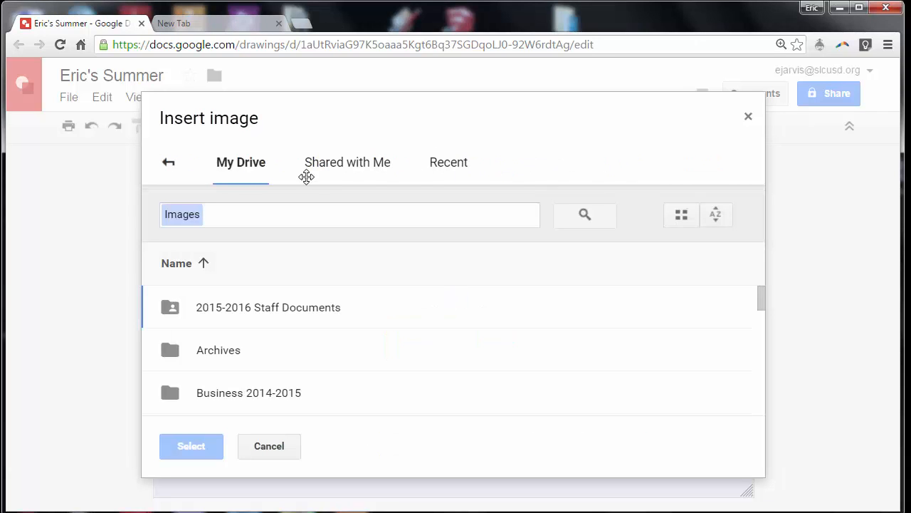
click(169, 163)
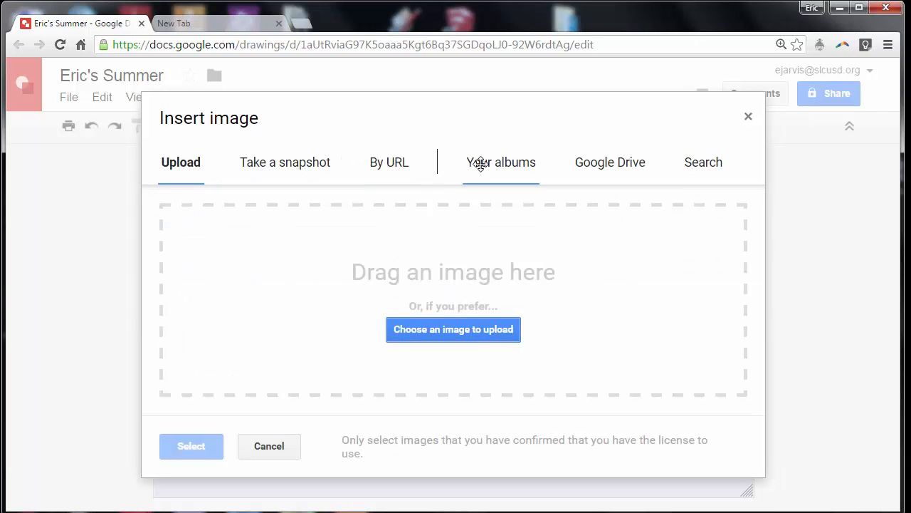
Try inserting the photo of the man in a striped shirt from the Profile photos album, and delete it.
click(481, 164)
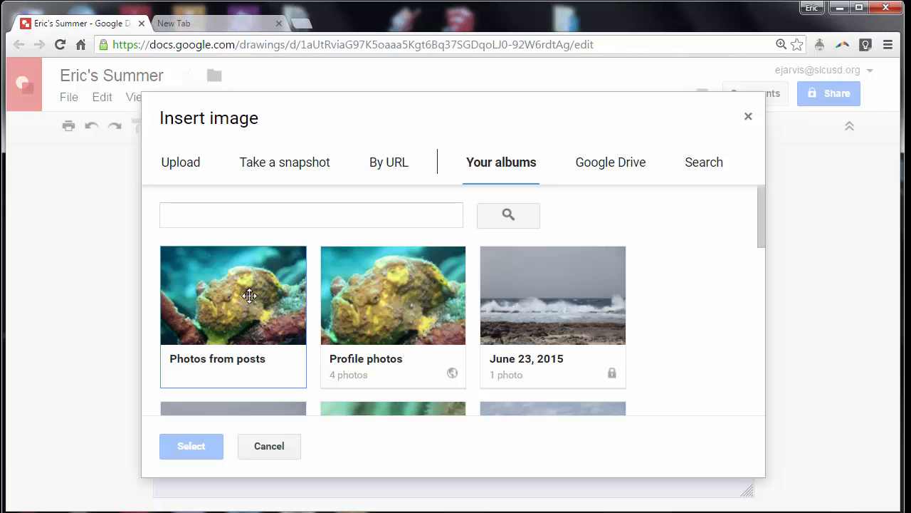
scroll(637, 276, down, 3)
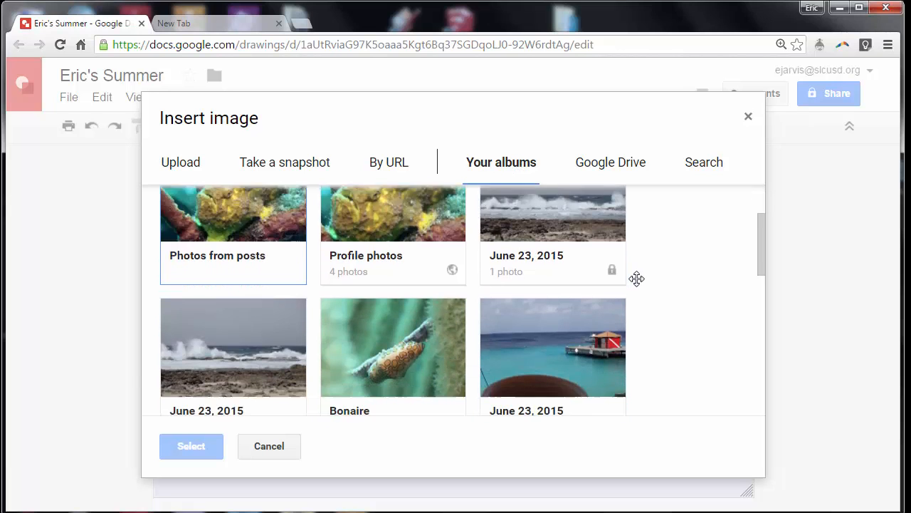
scroll(633, 278, down, 1)
scroll(632, 278, up, 2)
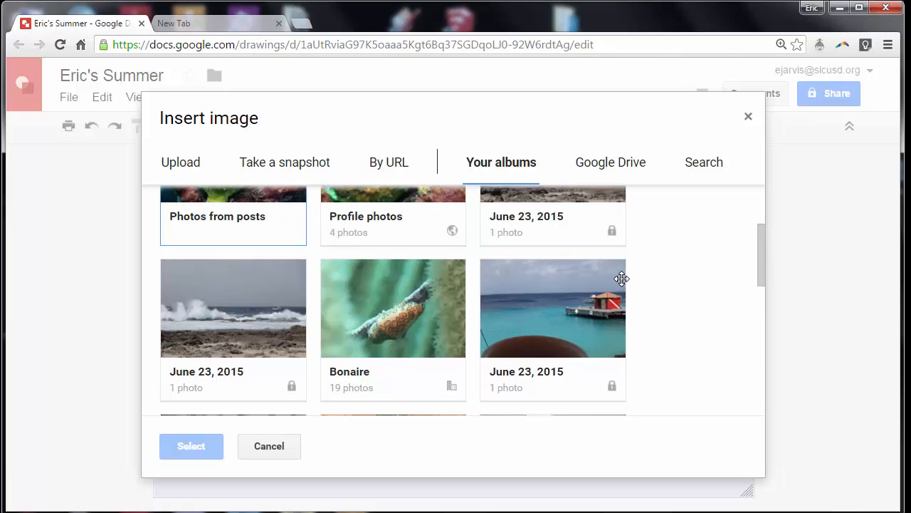
scroll(620, 277, up, 1)
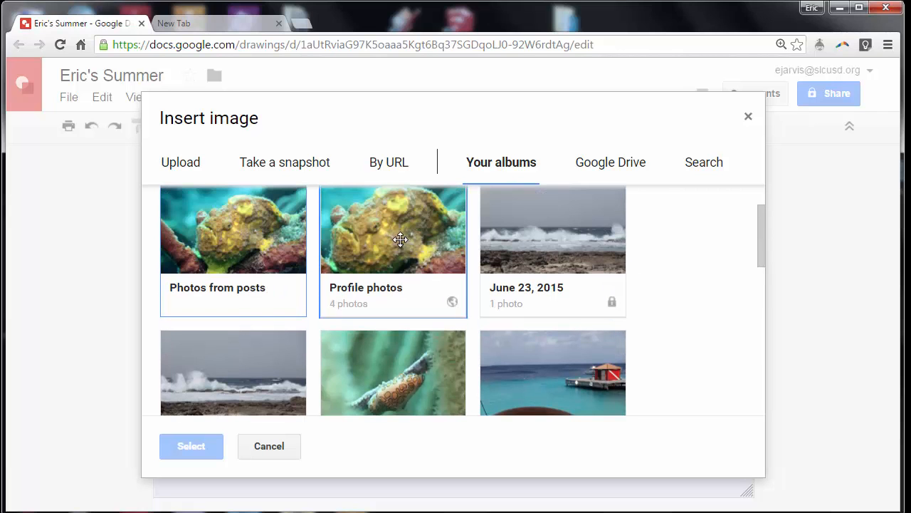
key(Escape)
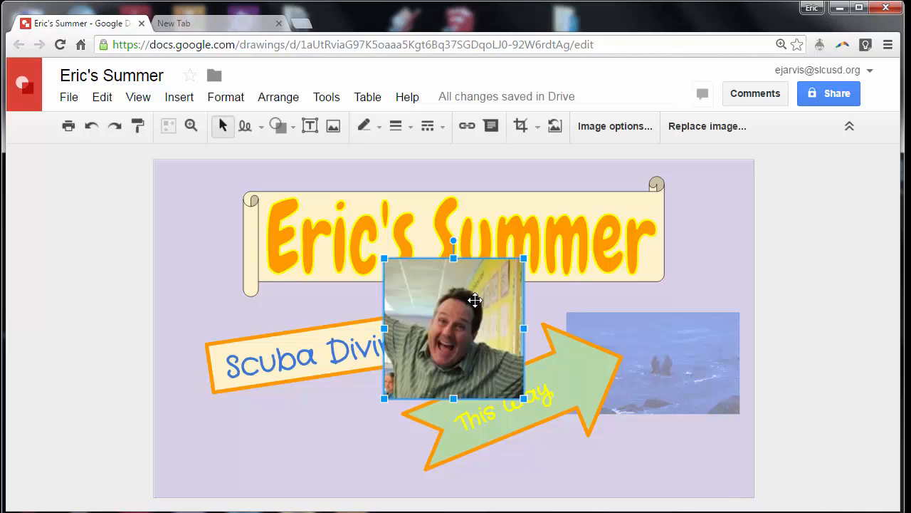
key(Delete)
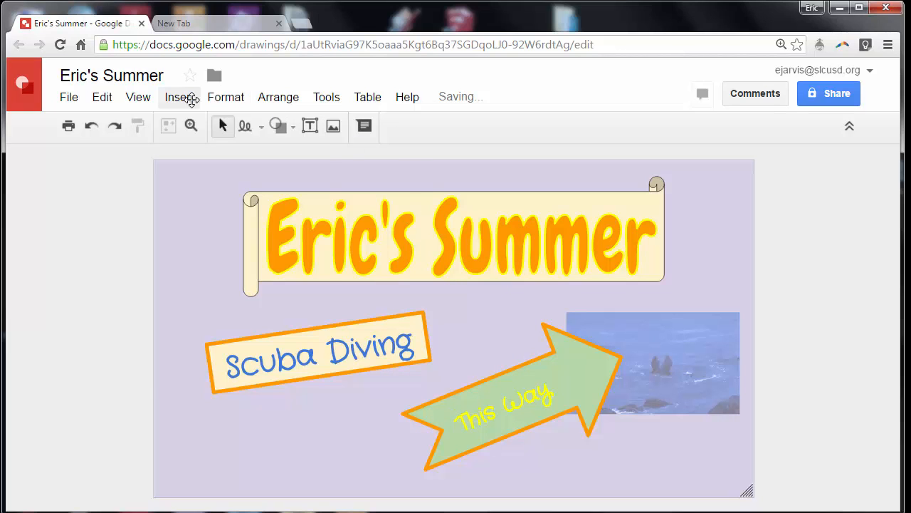
Insert the yellow frogfish photo from the Profile photos album and shift it slightly toward the Scuba Diving sign.
click(186, 97)
click(224, 158)
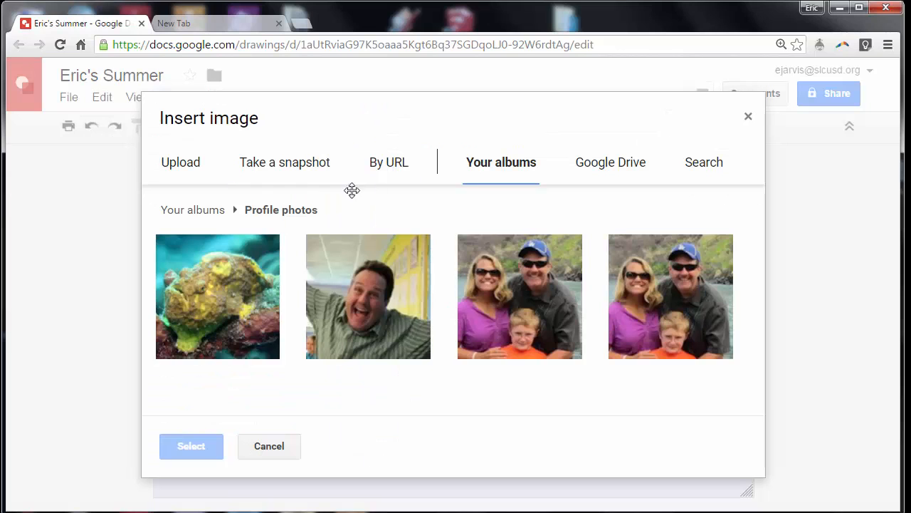
click(237, 290)
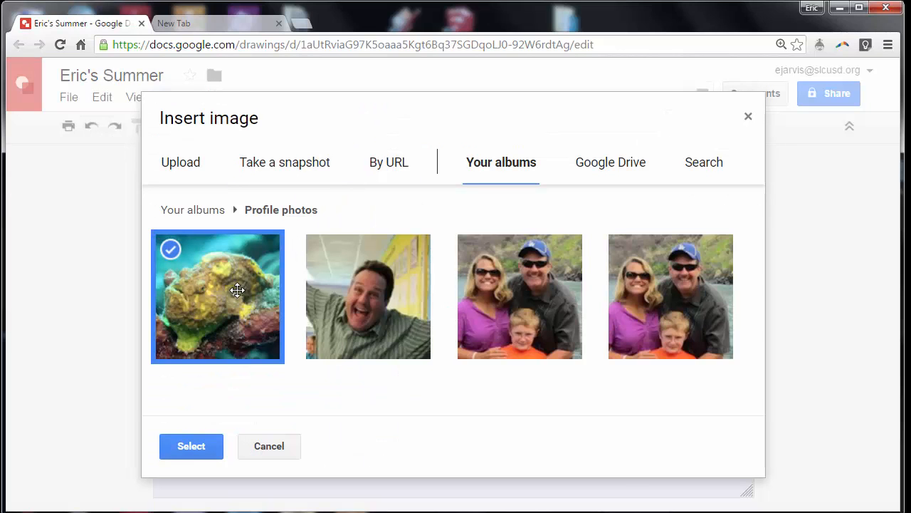
double_click(237, 290)
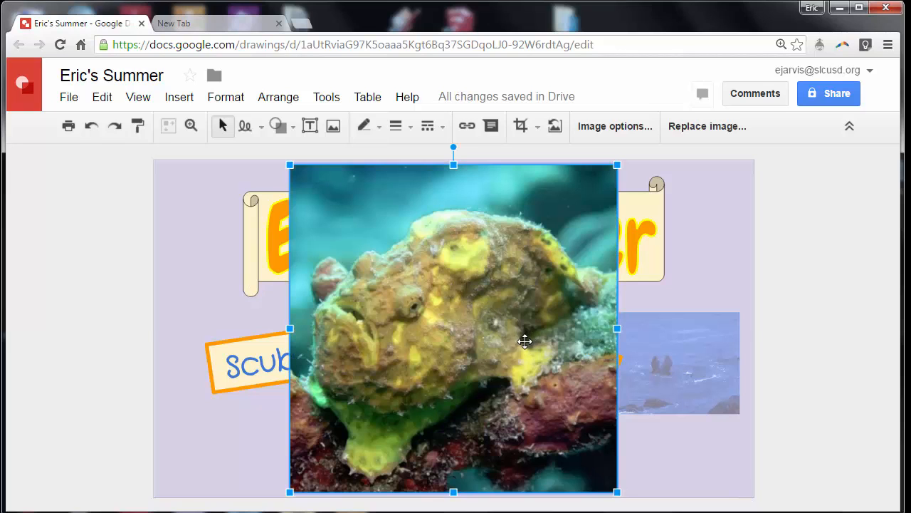
drag(525, 342, 518, 341)
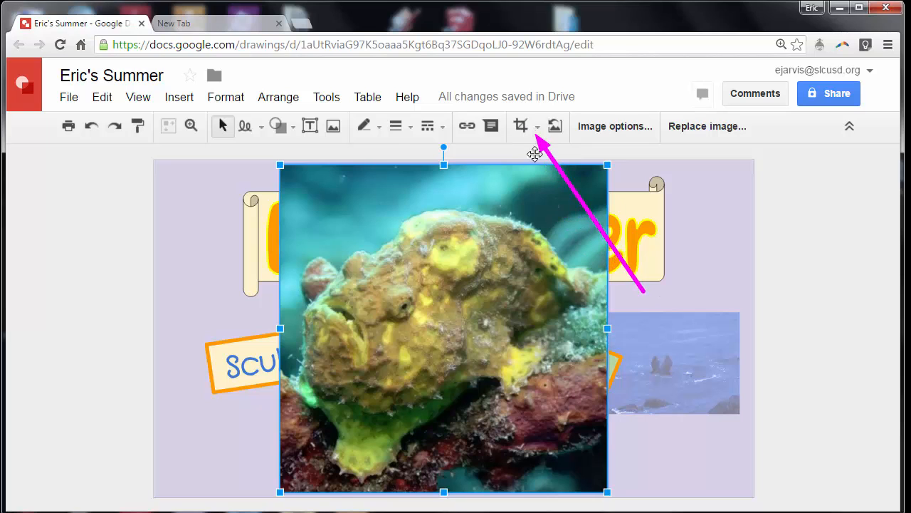
Crop the frogfish photo to the circle shape.
click(540, 129)
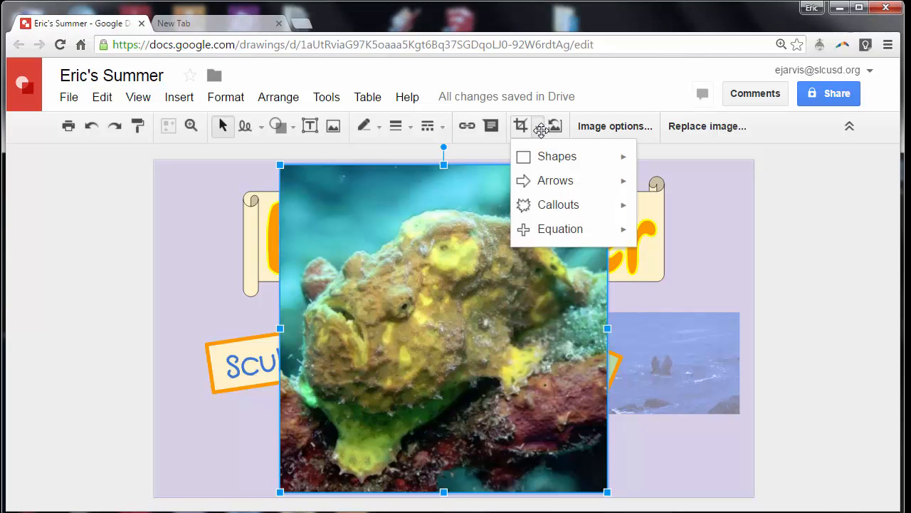
mouse_move(541, 151)
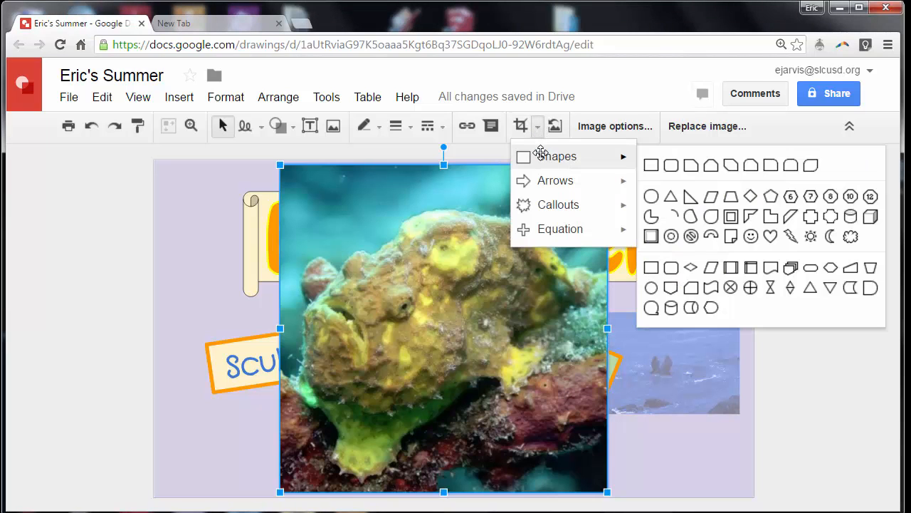
click(651, 193)
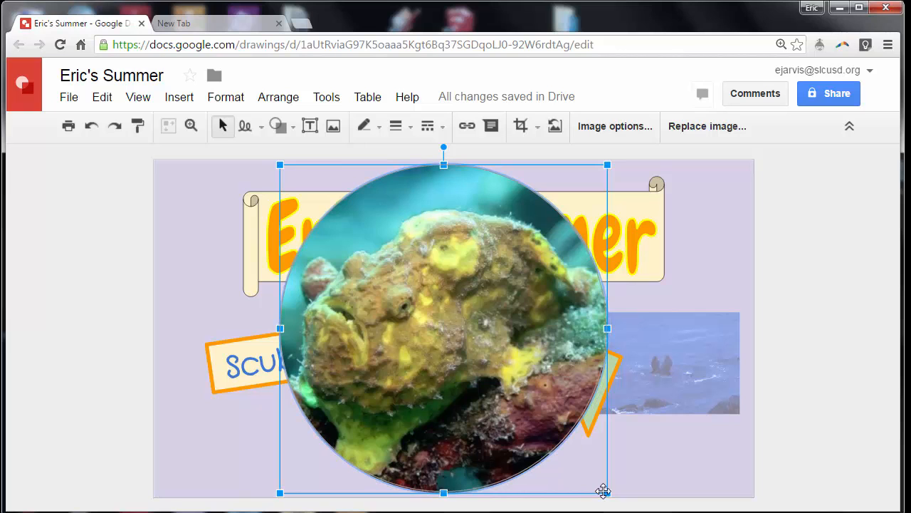
Shrink the circular frogfish photo to roughly two-thirds size and move it over the arrow's head, below the title banner.
drag(603, 491, 554, 436)
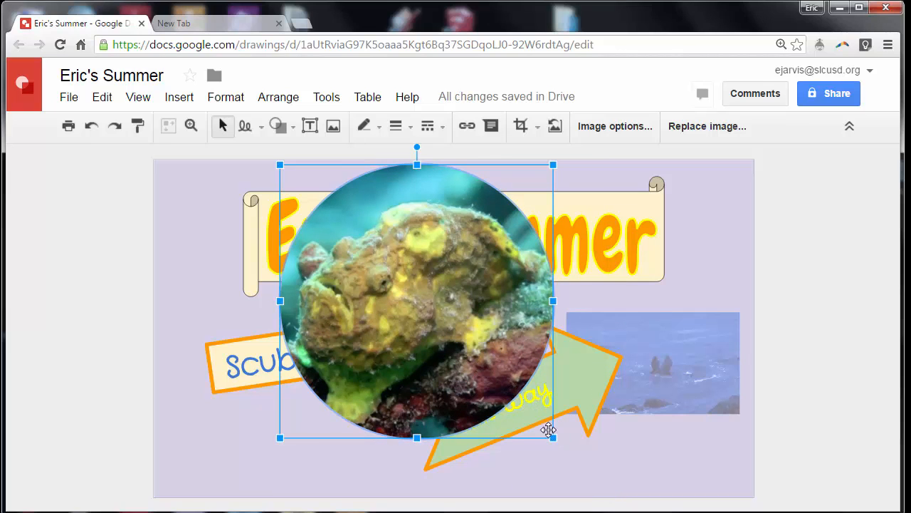
drag(549, 429, 522, 401)
drag(430, 302, 635, 391)
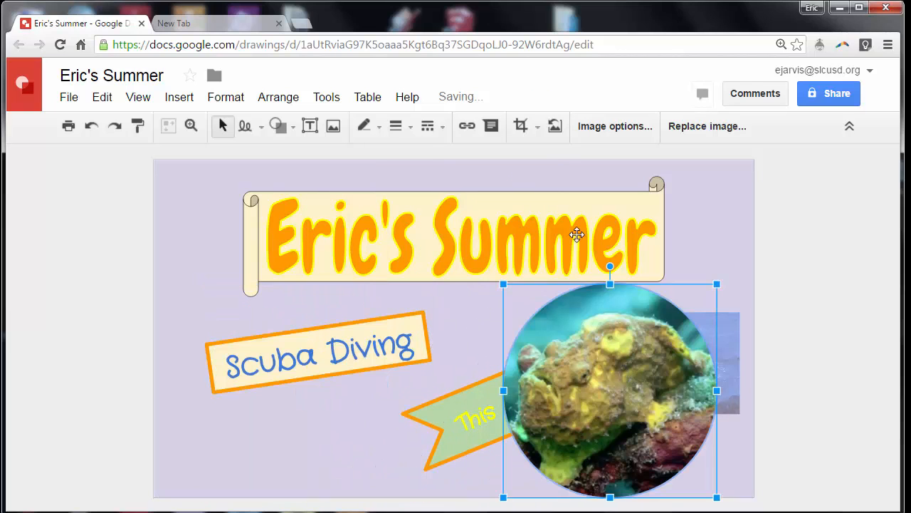
click(535, 127)
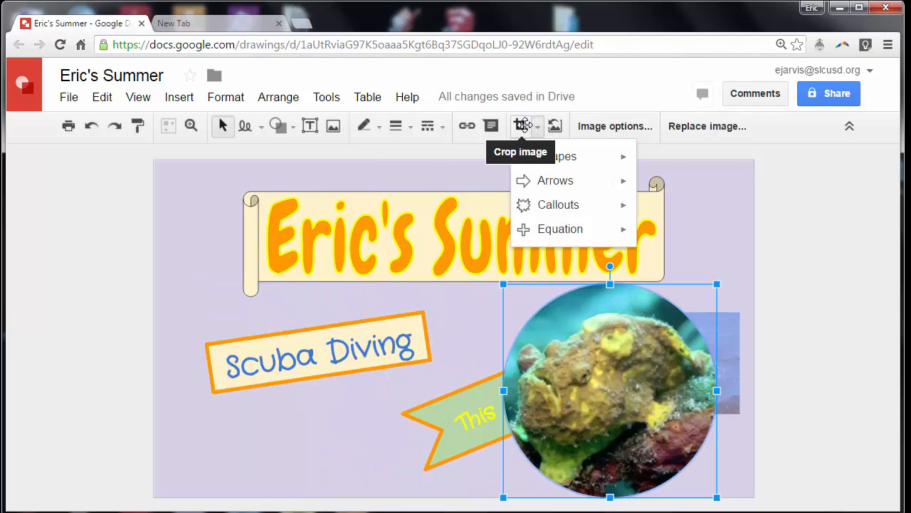
mouse_move(557, 156)
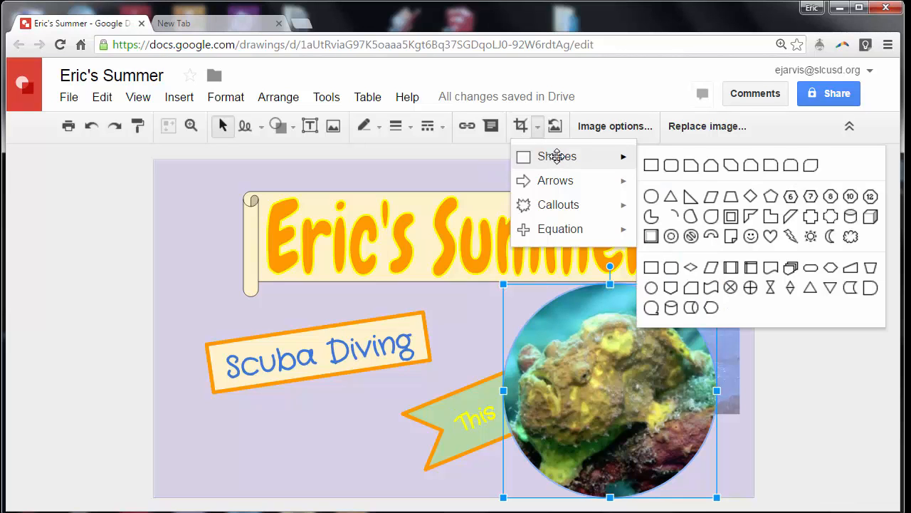
click(587, 78)
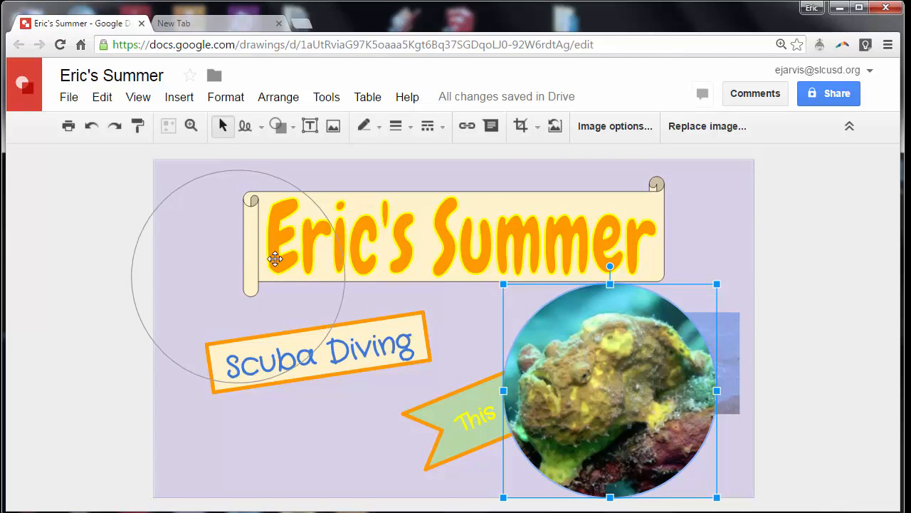
Move the circular frogfish photo over the beginning of the title banner and the Scuba Diving sign.
drag(275, 258, 282, 262)
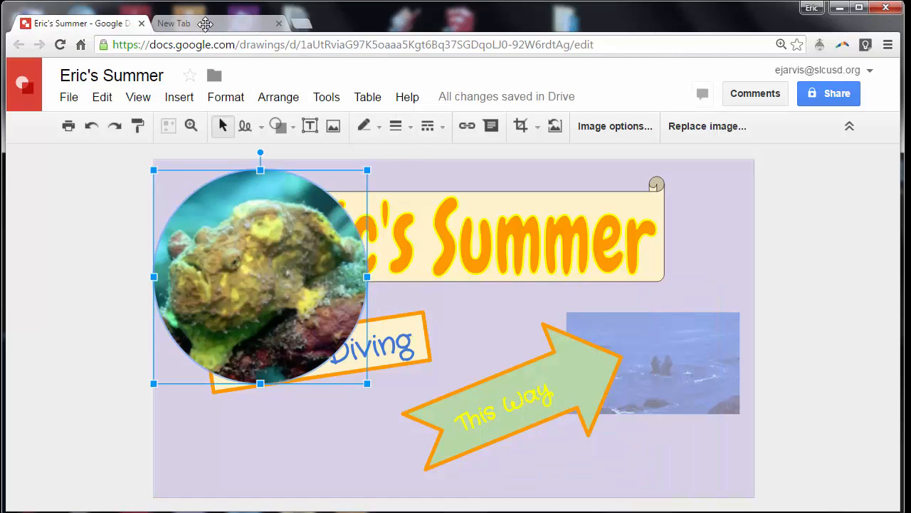
drag(272, 201, 281, 221)
Start inserting an image from web search and search the LIFE photo archive for "scuba diving".
click(179, 97)
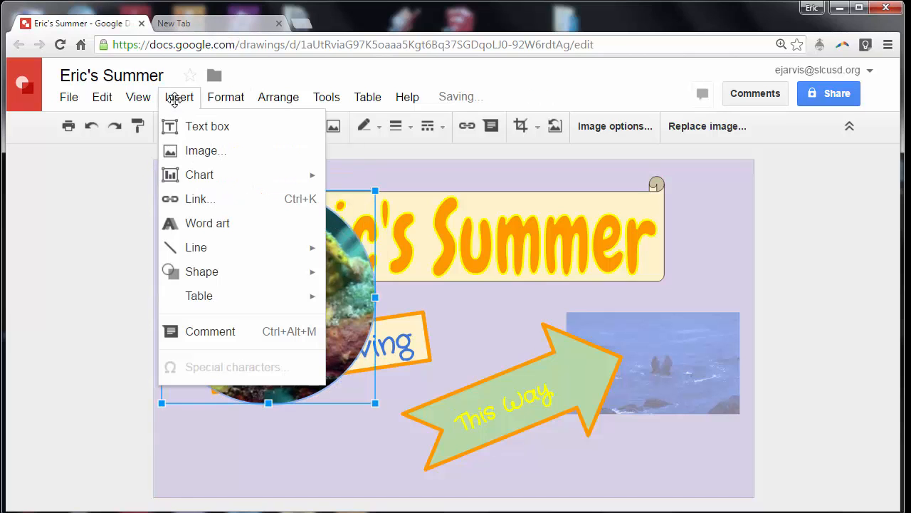
click(197, 151)
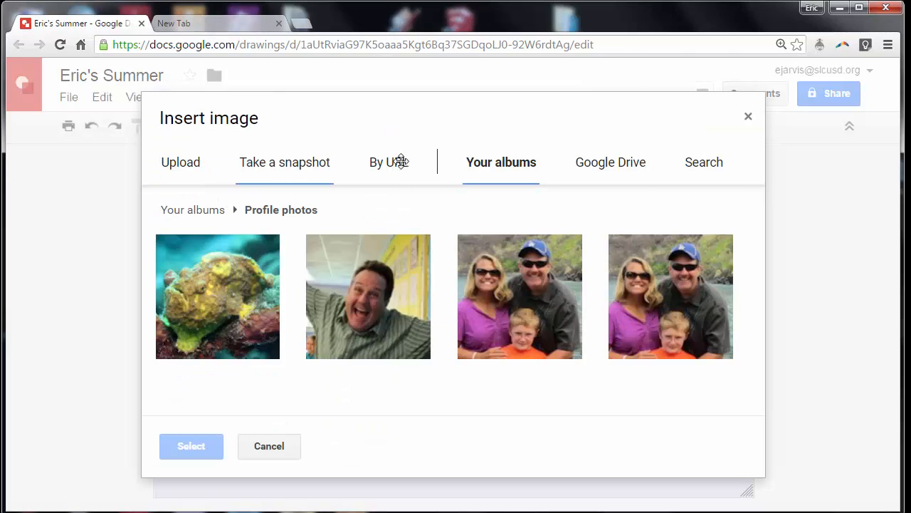
click(696, 162)
click(362, 327)
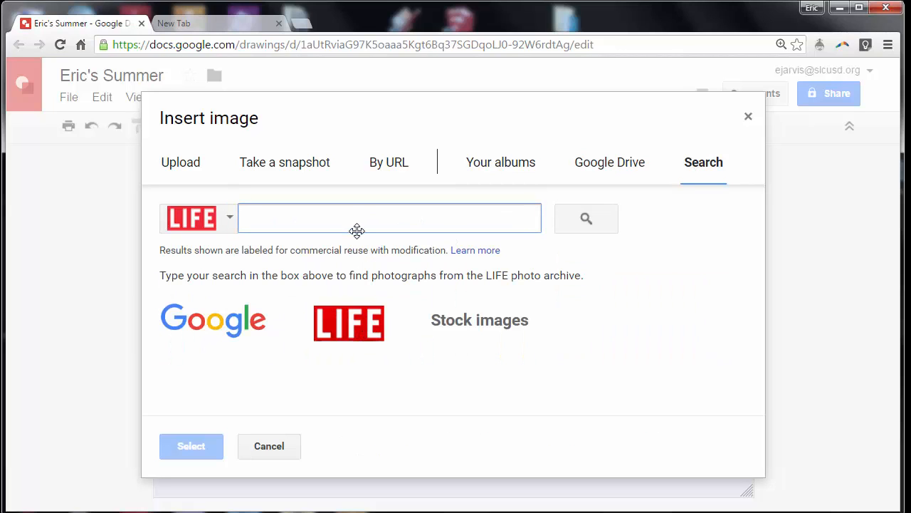
text(scuba)
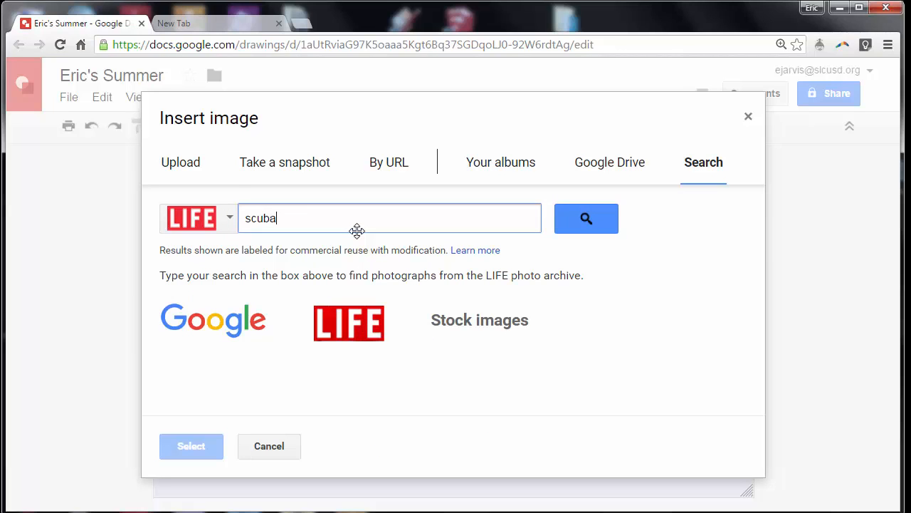
text( diving)
key(Return)
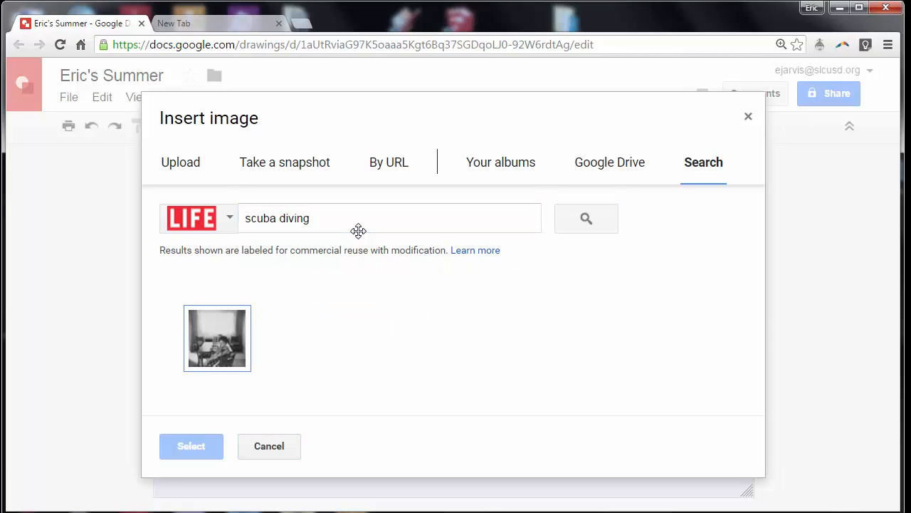
Search the LIFE archive for "oceans" instead, and browse the same search among the stock images.
drag(339, 221, 242, 220)
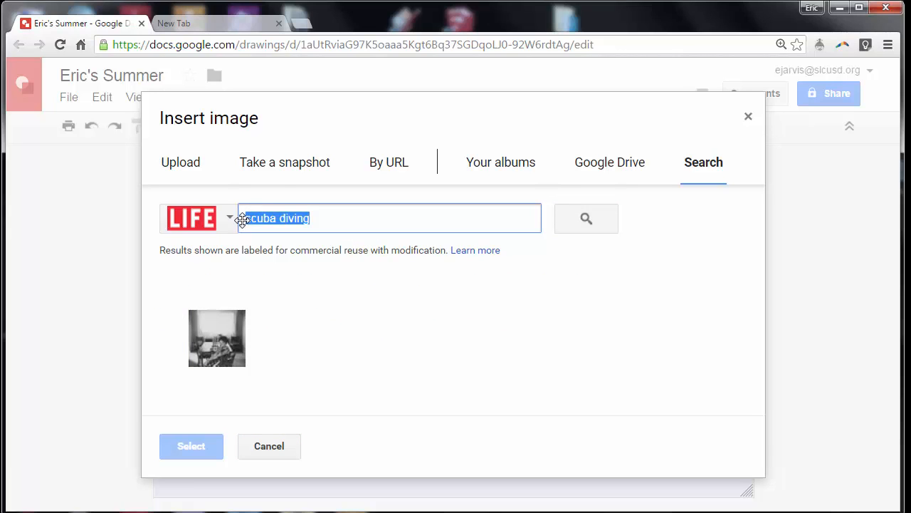
text(oceans)
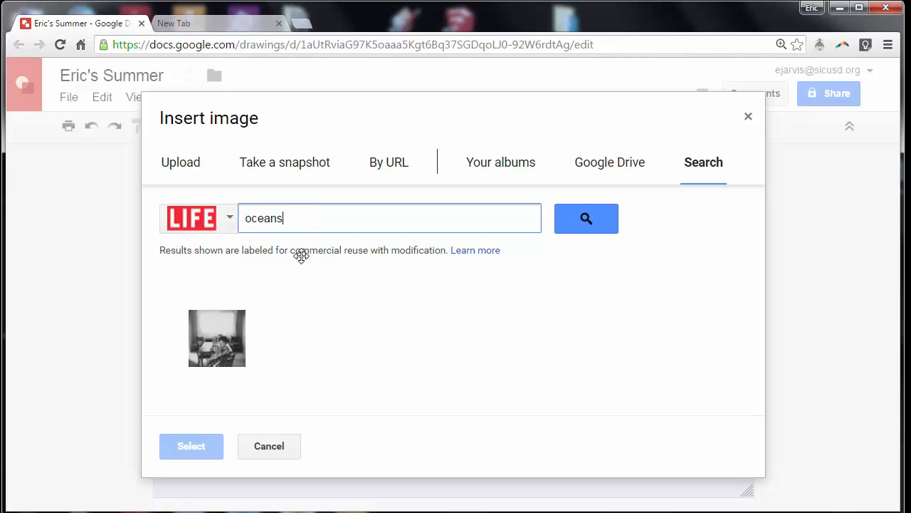
key(Return)
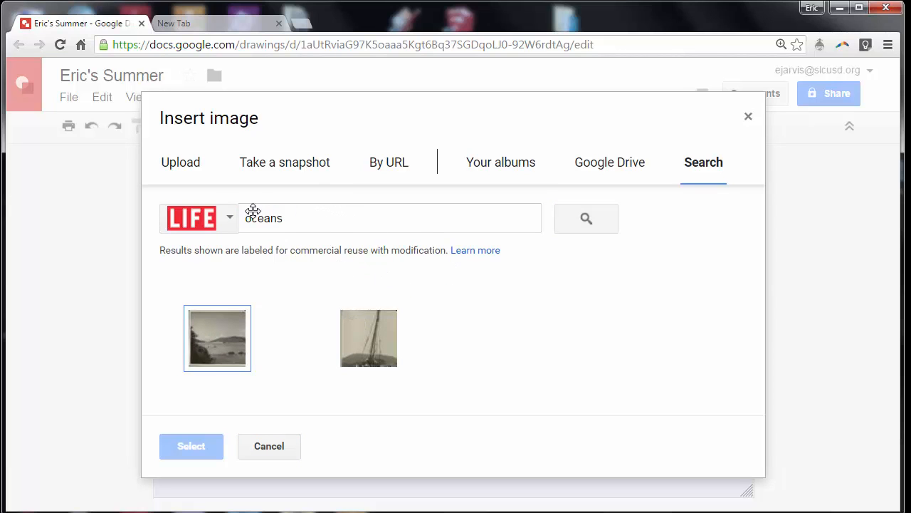
click(228, 214)
click(227, 321)
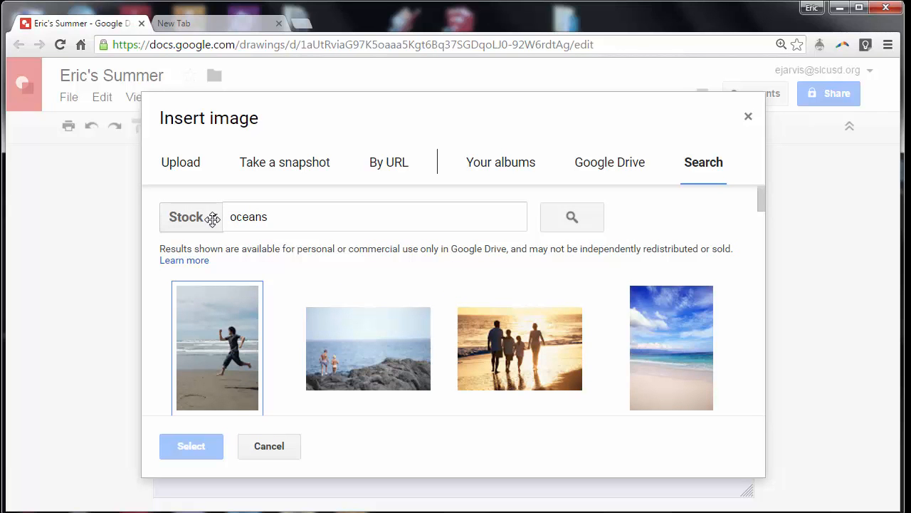
scroll(619, 313, down, 5)
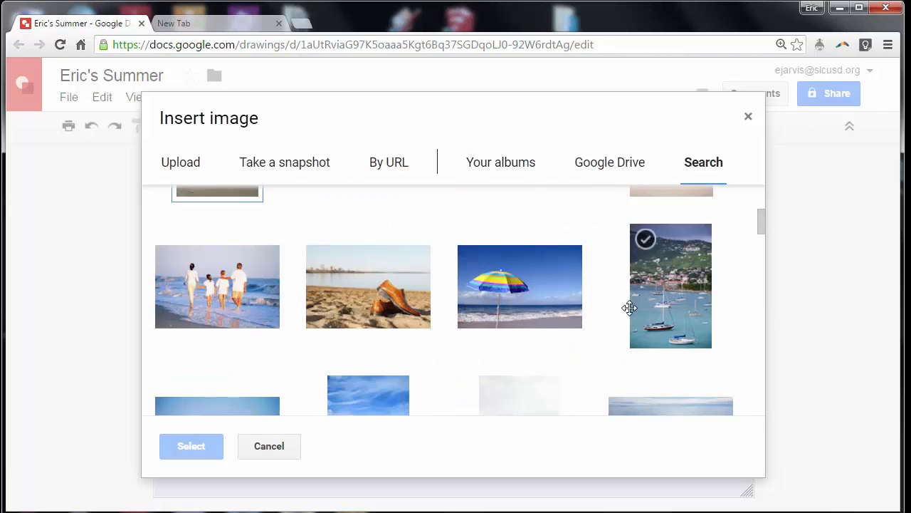
scroll(401, 260, up, 5)
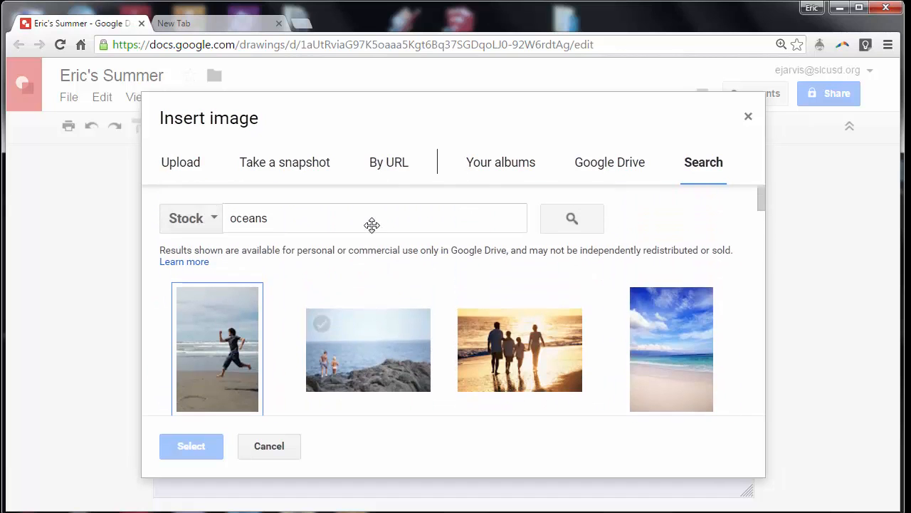
Switch the "oceans" search to Google and insert the photo of a white cloud above a calm sea.
click(213, 219)
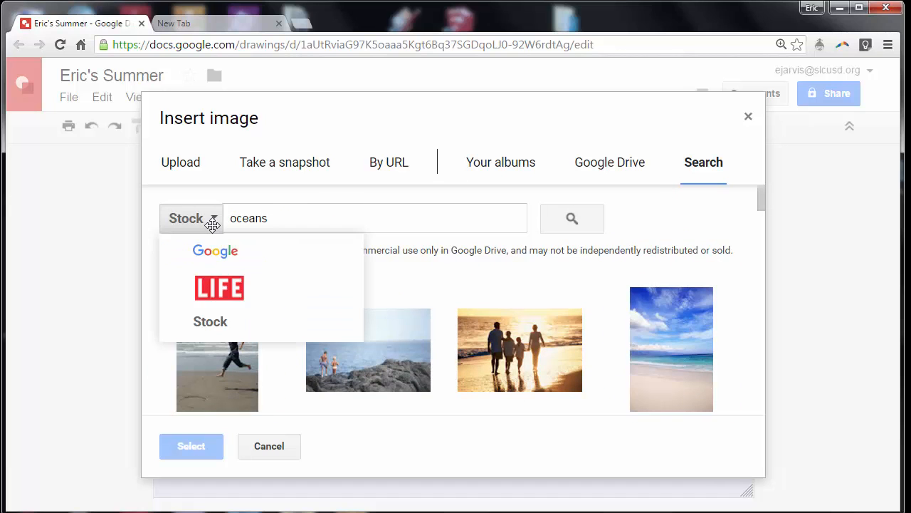
click(296, 236)
drag(271, 211, 228, 211)
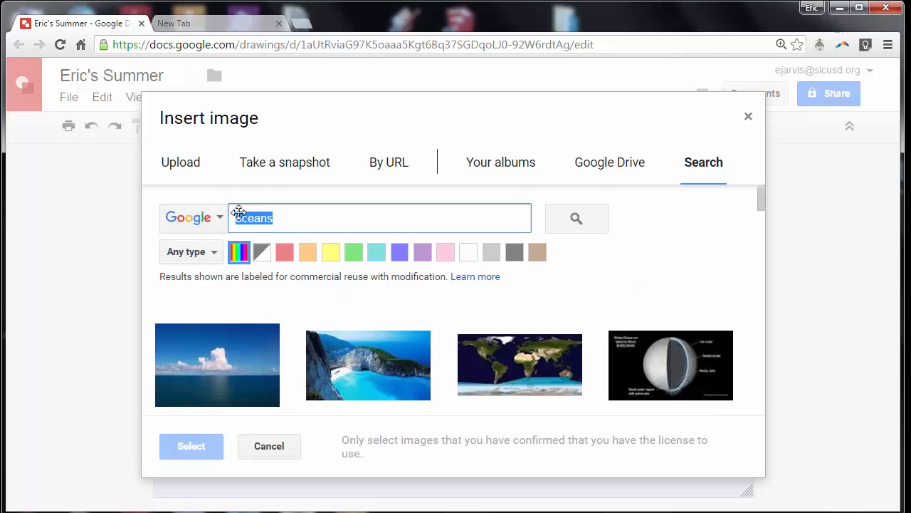
click(260, 363)
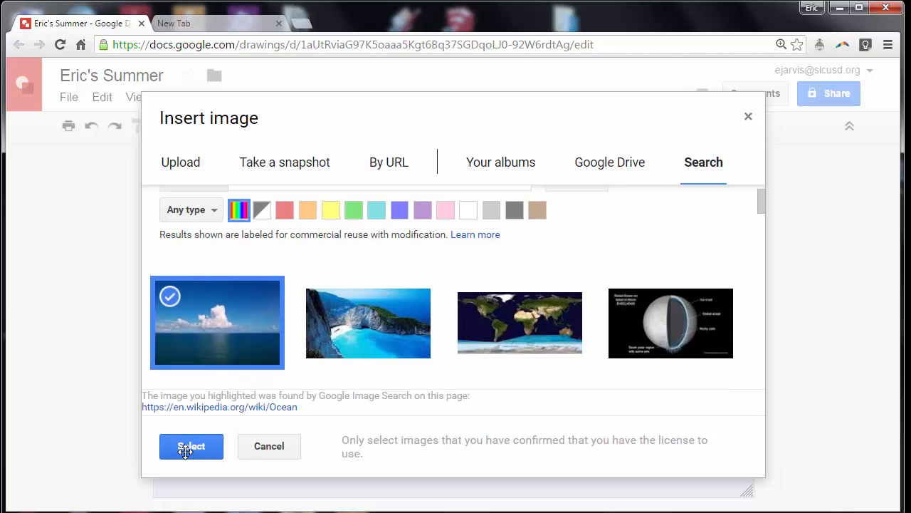
click(187, 448)
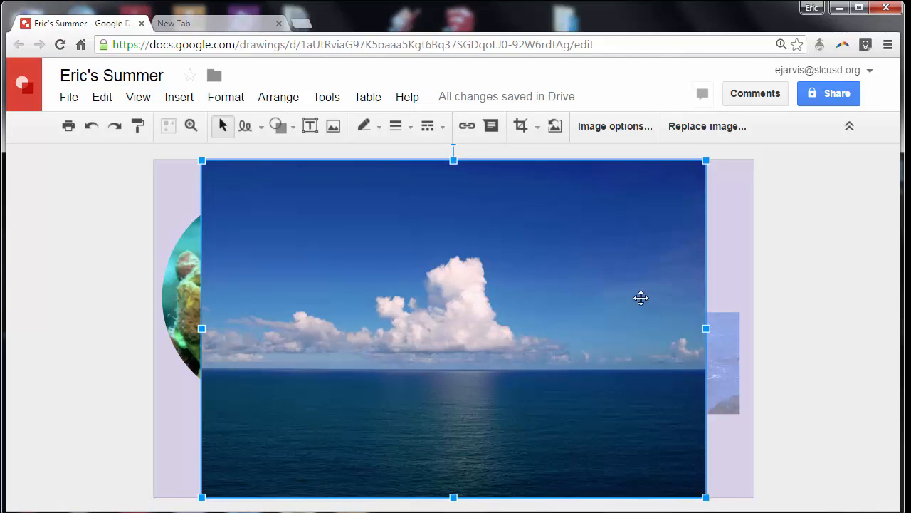
Crop the ocean photo to the triangle shape and shrink it to about two-thirds size.
click(538, 126)
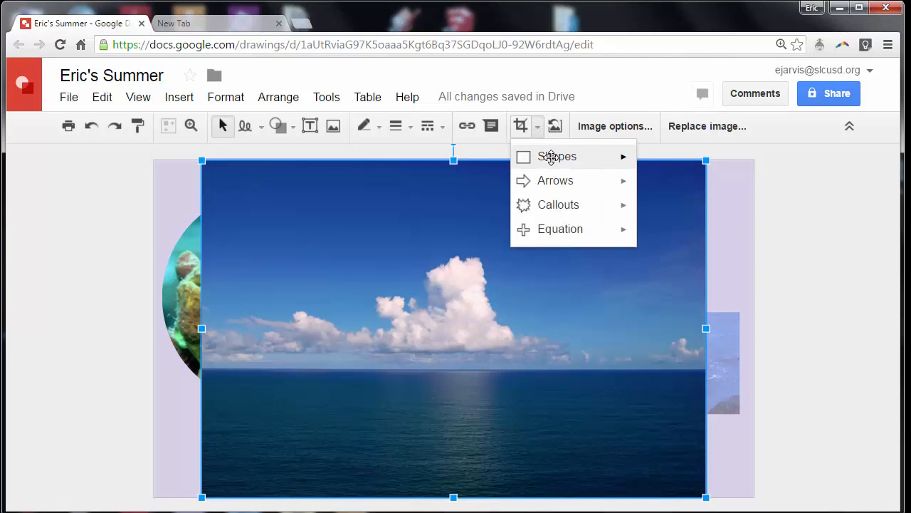
mouse_move(550, 157)
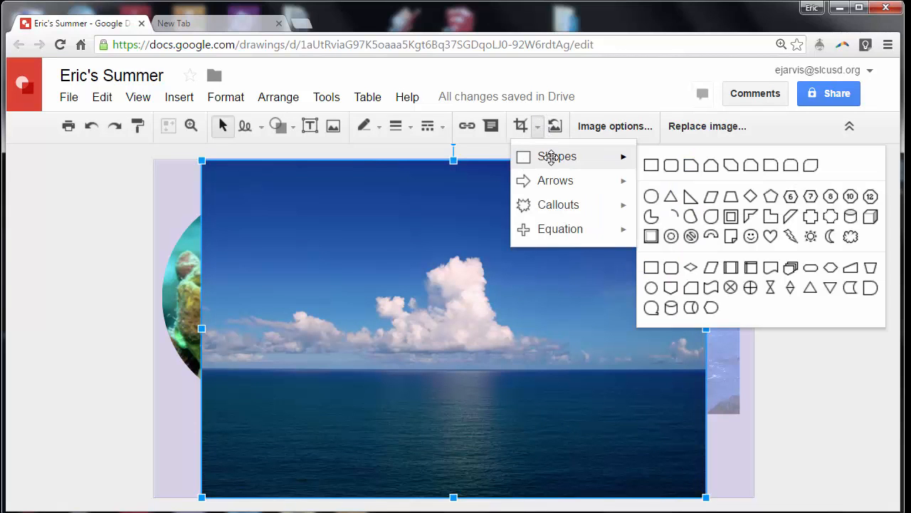
click(672, 196)
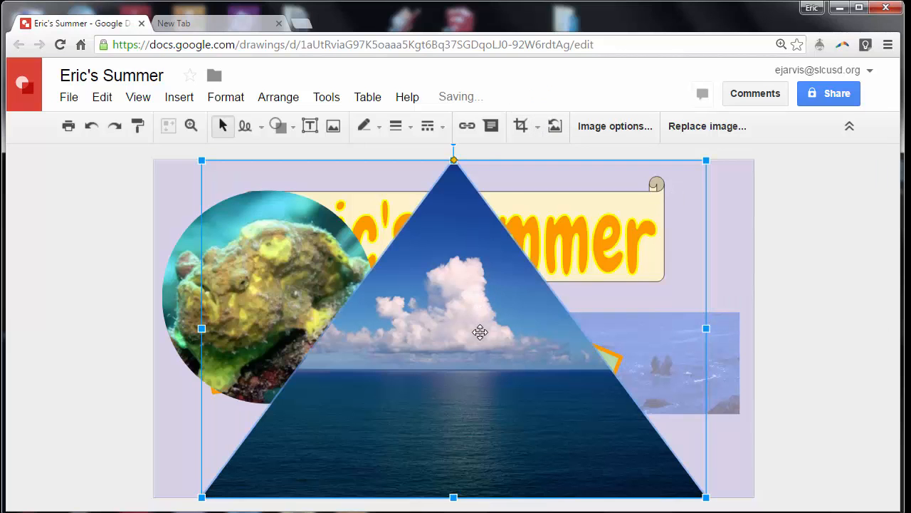
drag(480, 332, 482, 312)
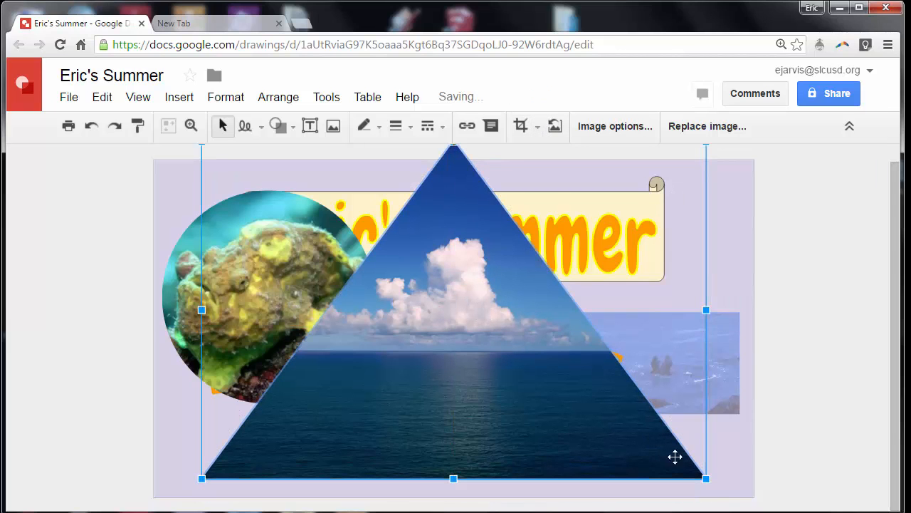
drag(702, 480, 510, 368)
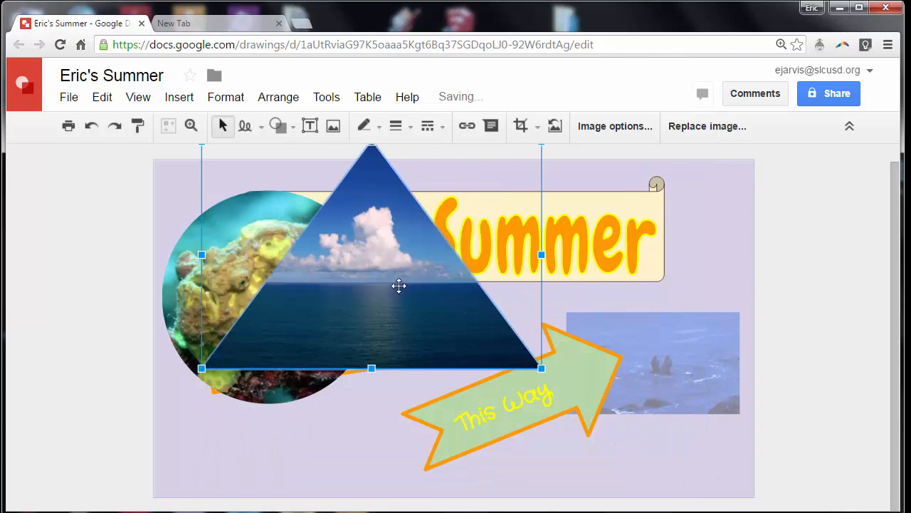
Move the triangular ocean photo over the arrow and title banner, and delete it from the drawing.
drag(399, 286, 556, 376)
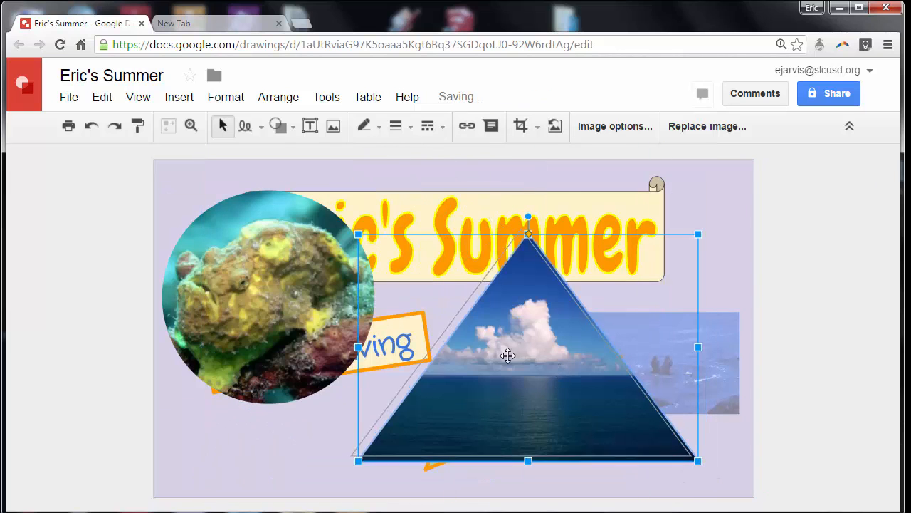
drag(508, 356, 493, 354)
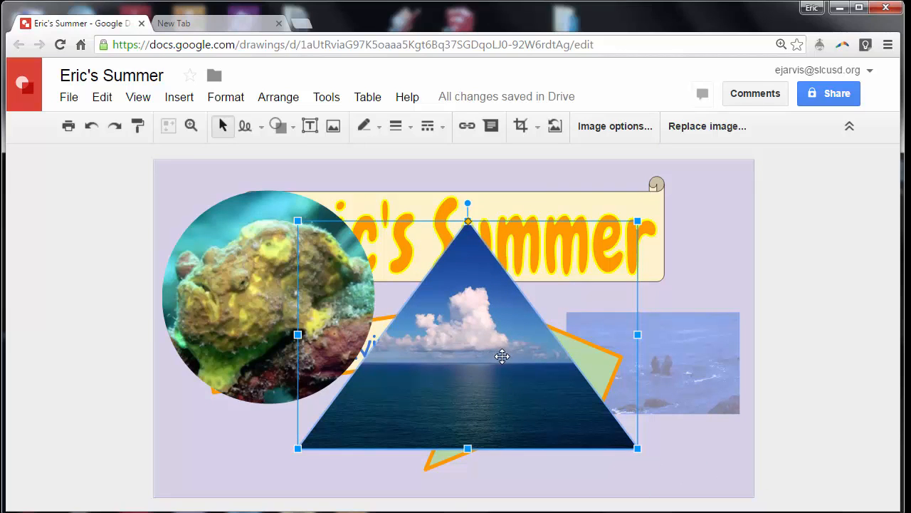
key(Delete)
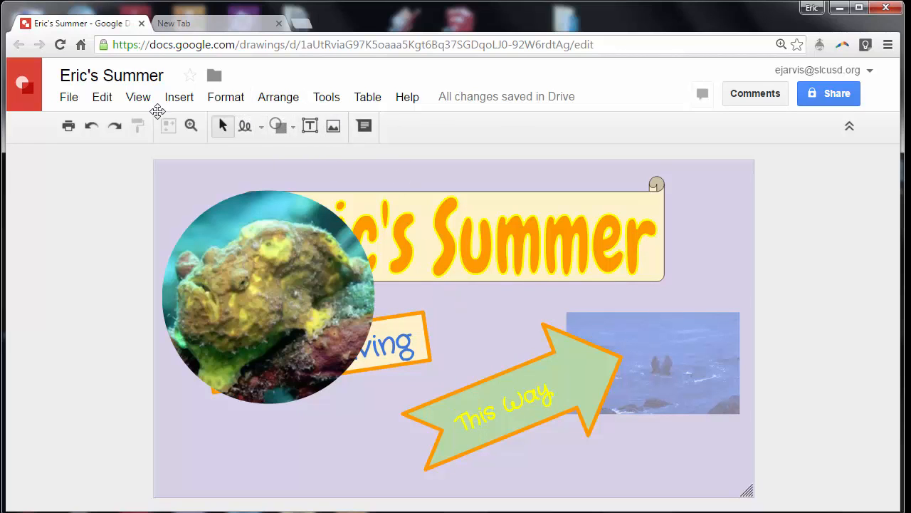
Open Google Images (images.google.com) in the empty second browser tab.
click(216, 21)
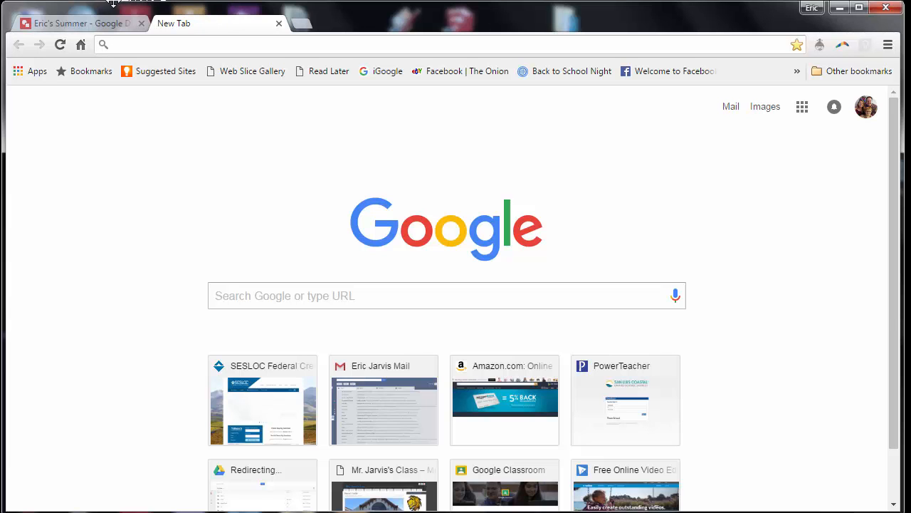
click(91, 26)
click(185, 23)
text(impag)
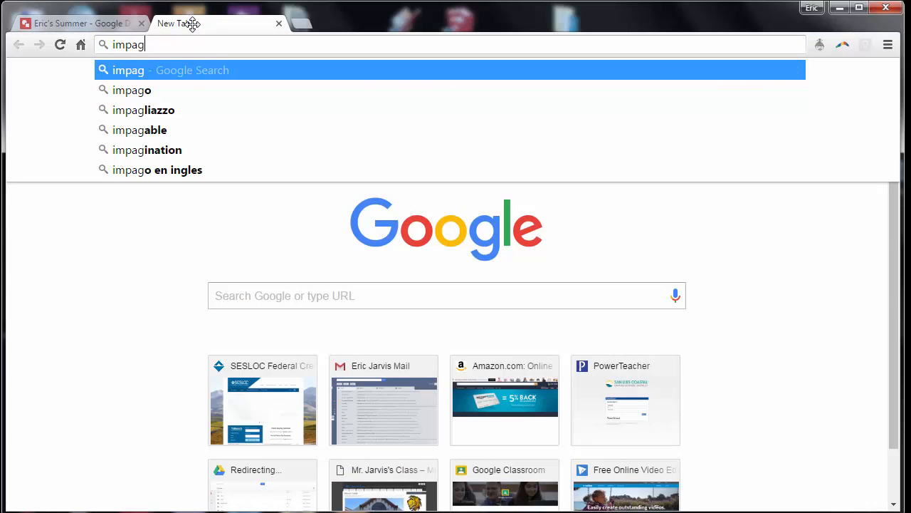
key(BackSpace)
key(BackSpace)
key(BackSpace)
text(ag)
key(Return)
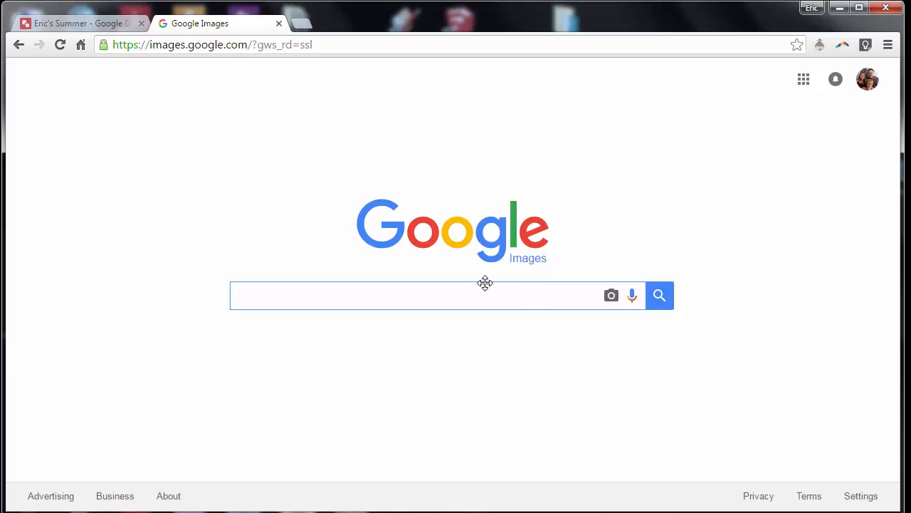
Search Google Images for "sharks".
text(shari)
key(BackSpace)
text(ks)
key(Return)
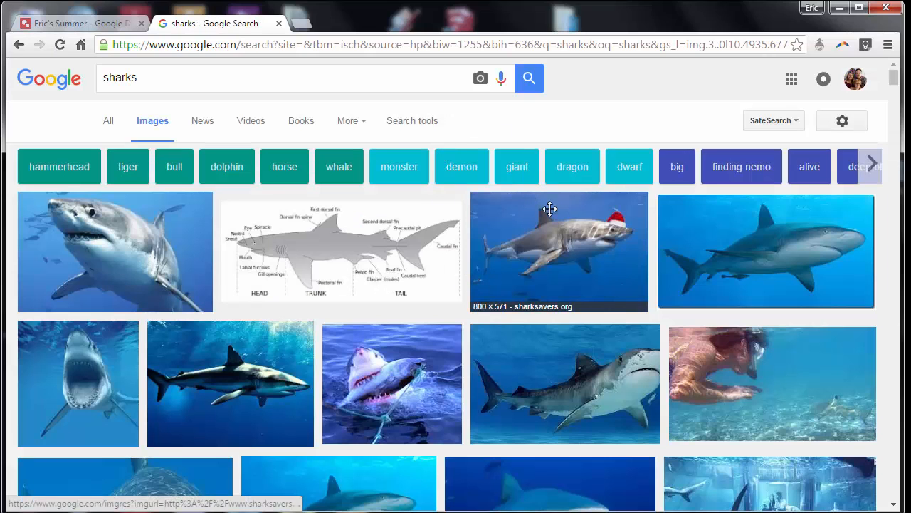
Filter the shark image results by usage rights, choosing "Labeled for noncommercial reuse with modification".
mouse_move(611, 257)
mouse_down()
mouse_move(494, 215)
mouse_move(435, 147)
mouse_move(431, 127)
mouse_up()
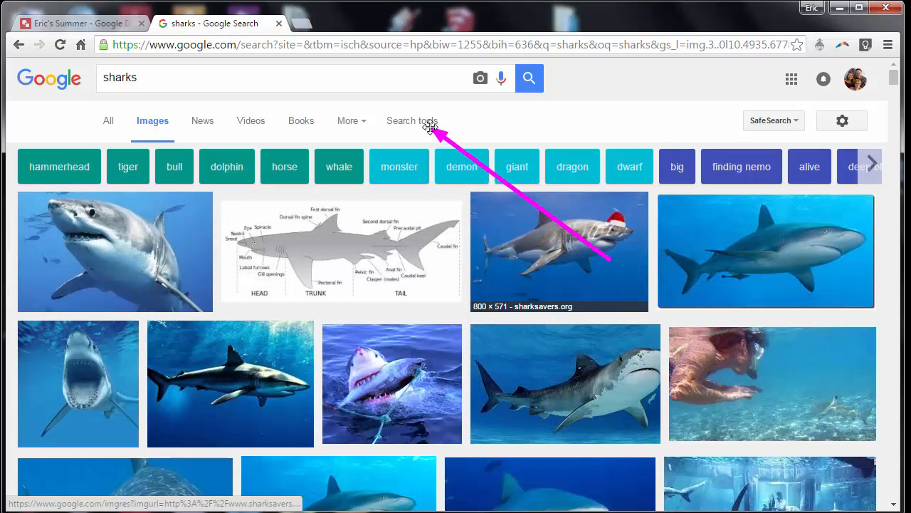
click(427, 120)
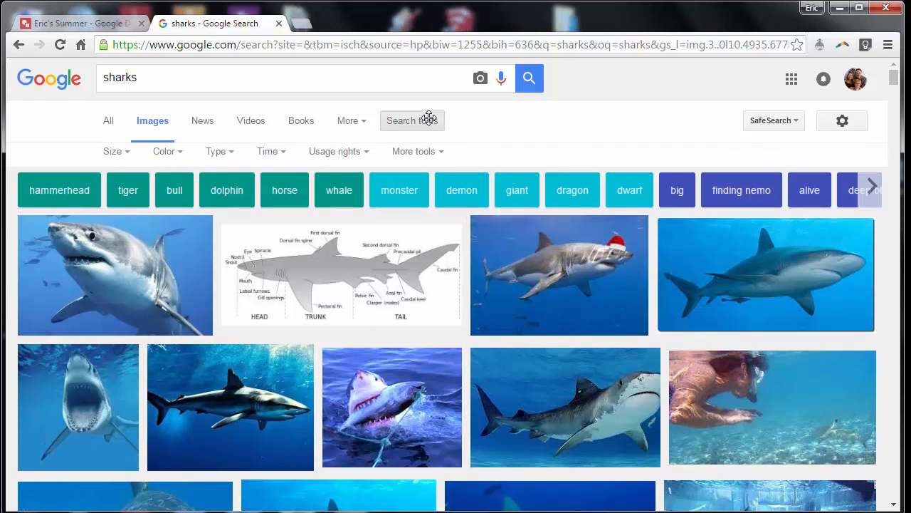
click(358, 158)
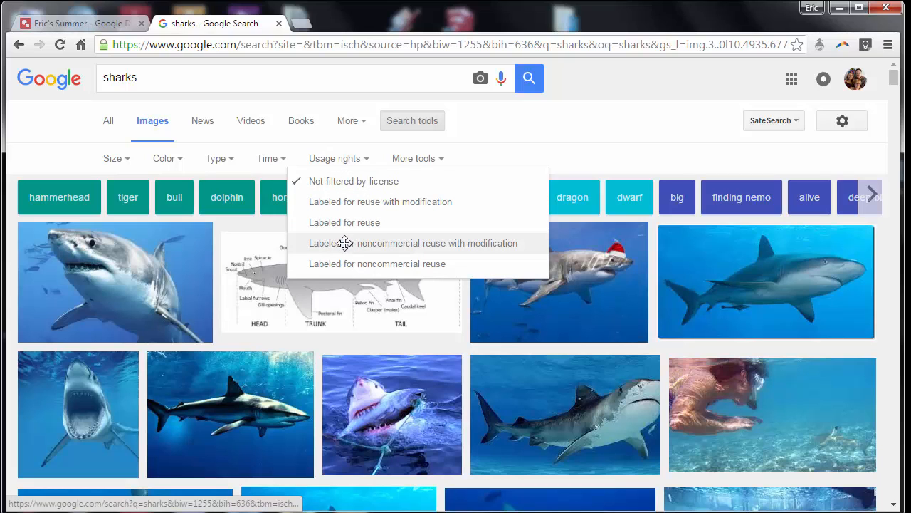
click(413, 243)
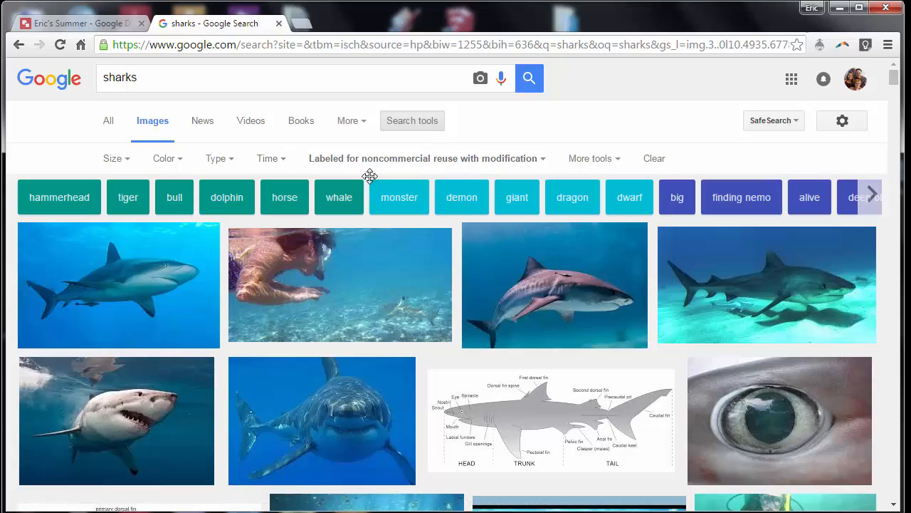
Examine the license-filtered shark pictures for a photo suited to the drawing.
scroll(374, 182, down, 6)
scroll(389, 200, down, 4)
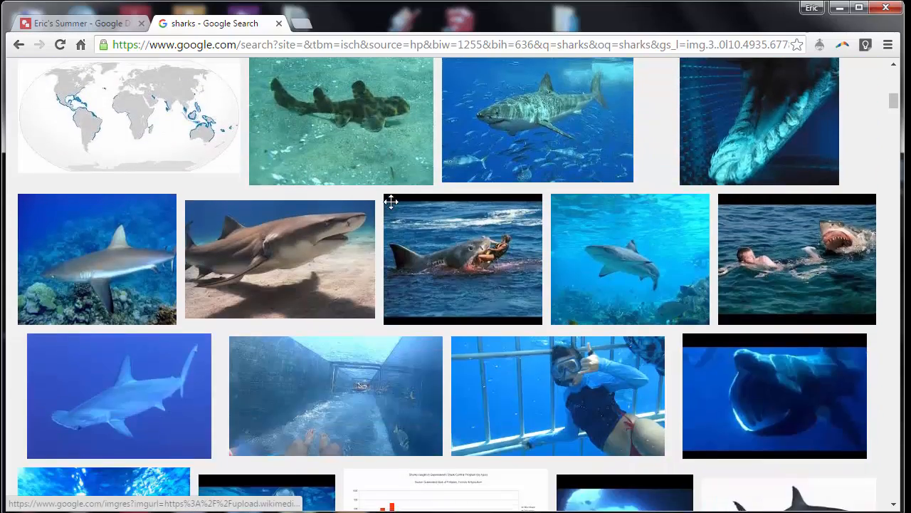
scroll(390, 200, up, 5)
scroll(391, 198, up, 5)
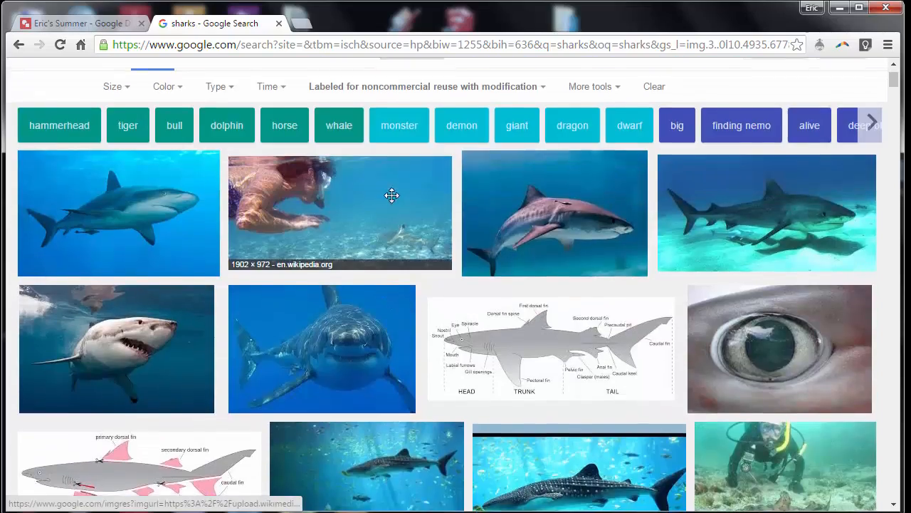
scroll(395, 205, down, 3)
scroll(394, 205, down, 6)
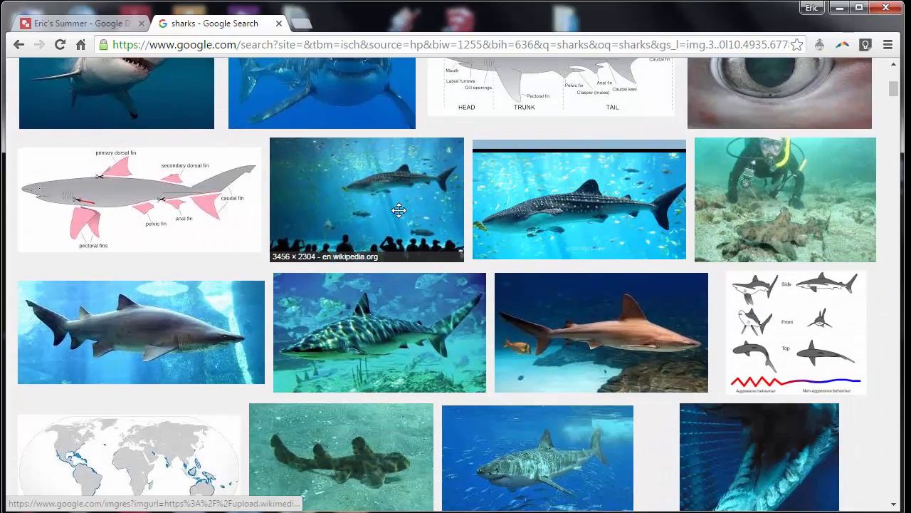
scroll(410, 211, up, 6)
scroll(410, 212, up, 3)
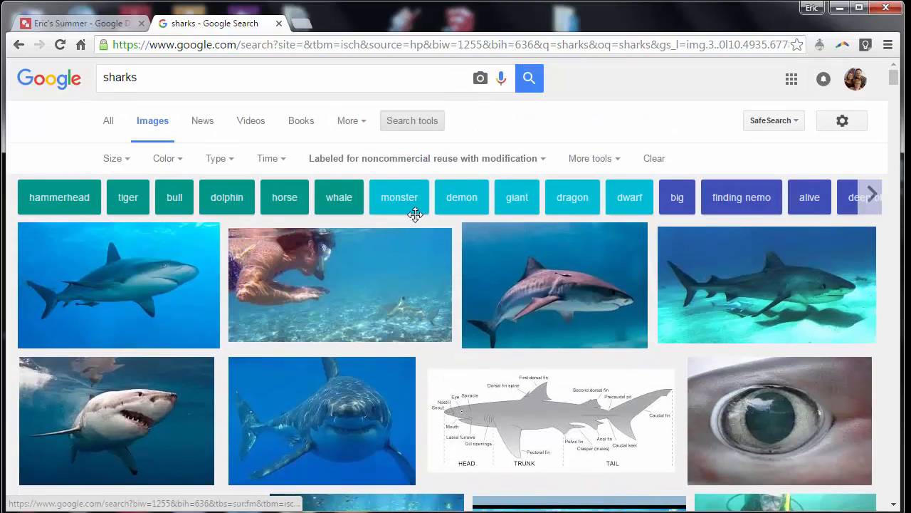
Filter the shark image results by size, choosing Medium.
click(235, 157)
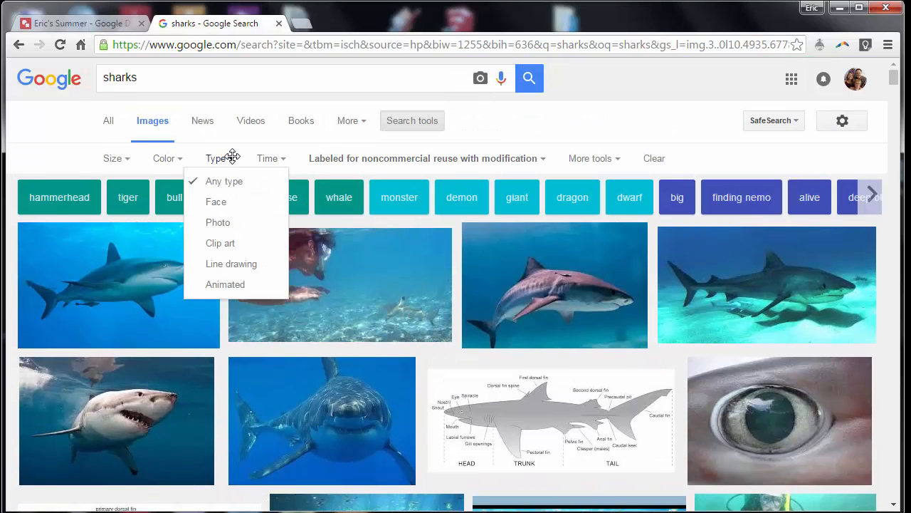
click(124, 154)
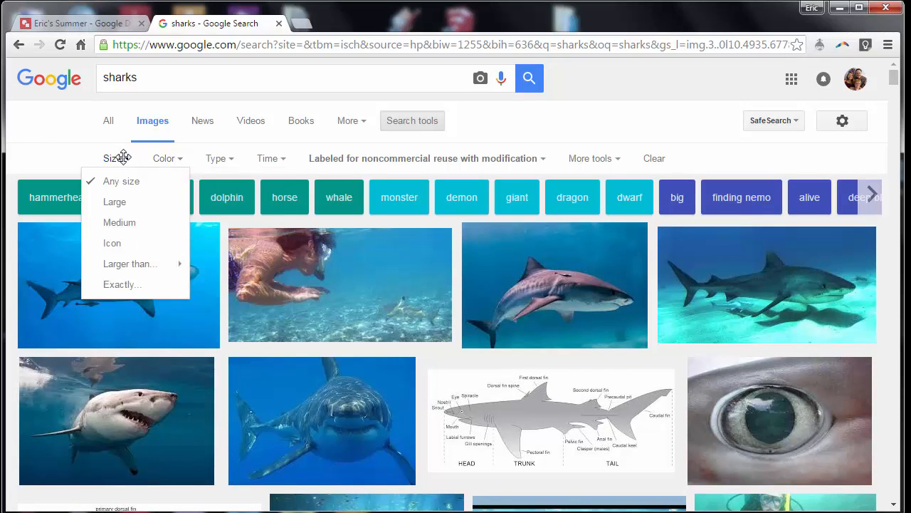
click(121, 222)
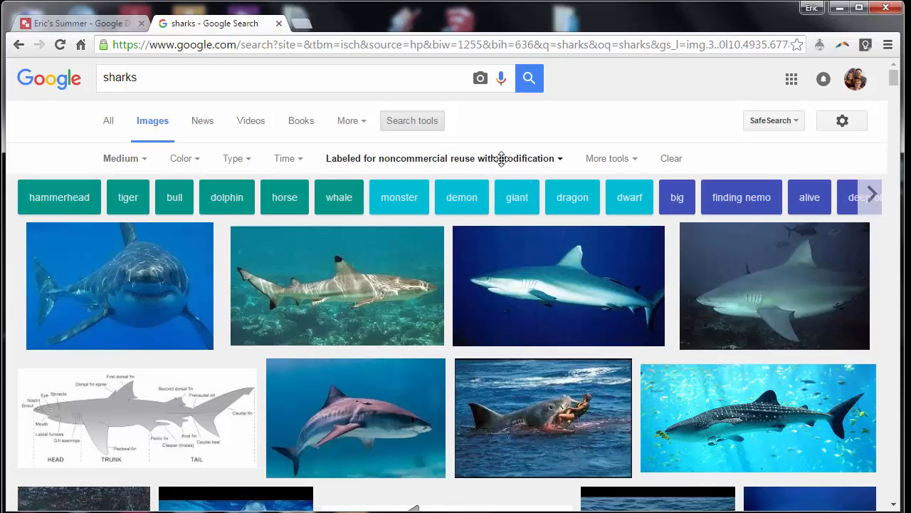
Examine the usage-rights, type and color filter options available for the shark image results.
click(551, 159)
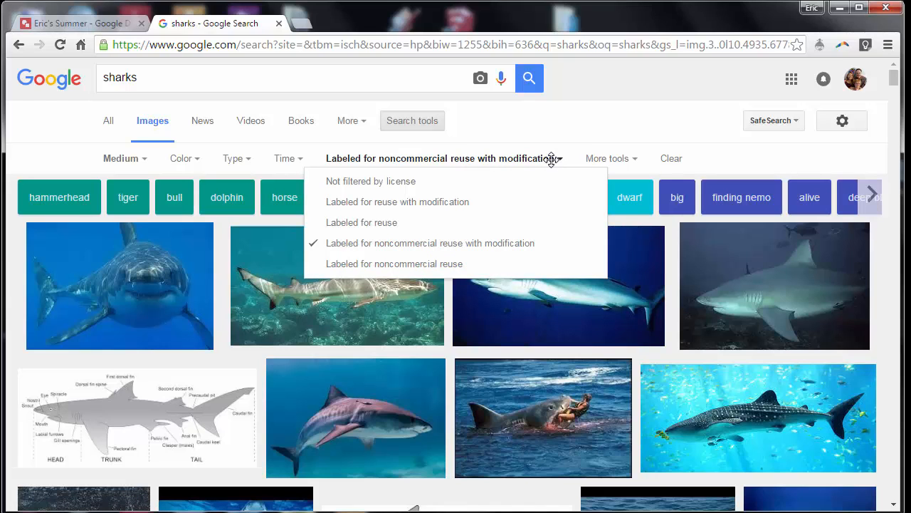
click(361, 165)
click(242, 157)
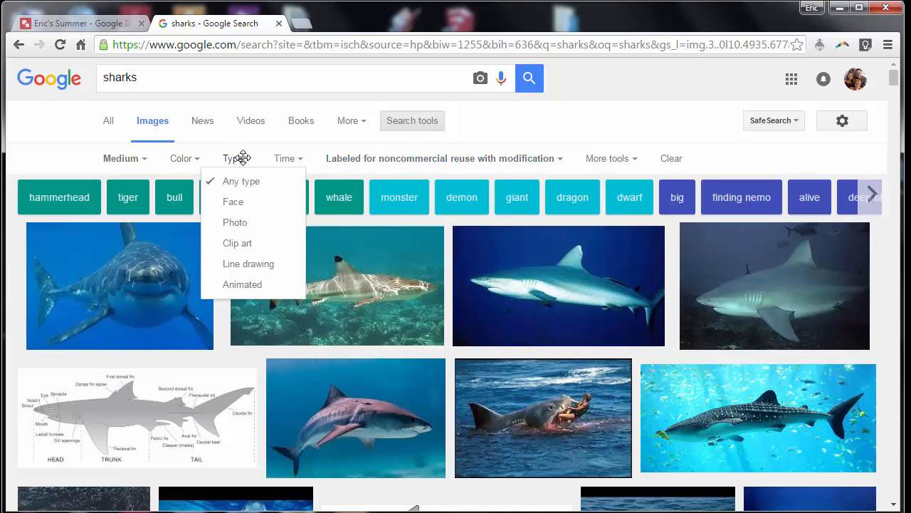
click(242, 158)
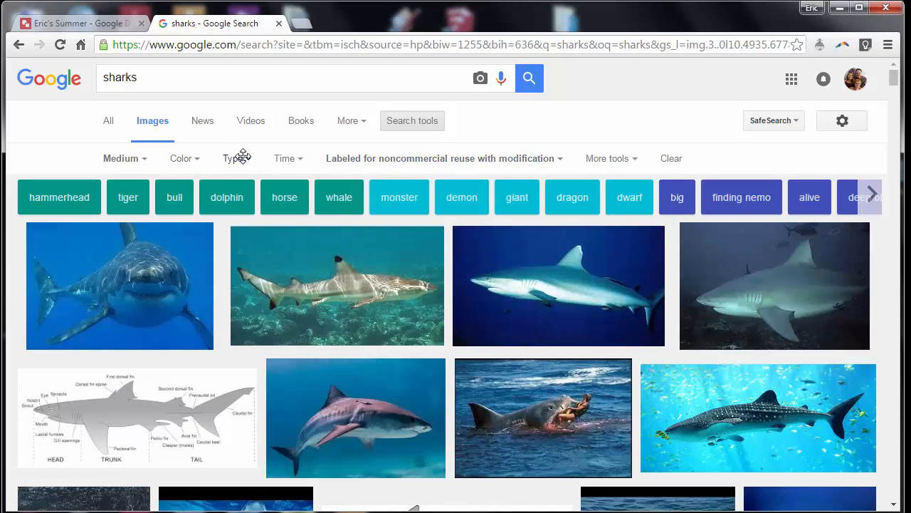
click(244, 157)
click(246, 156)
click(194, 158)
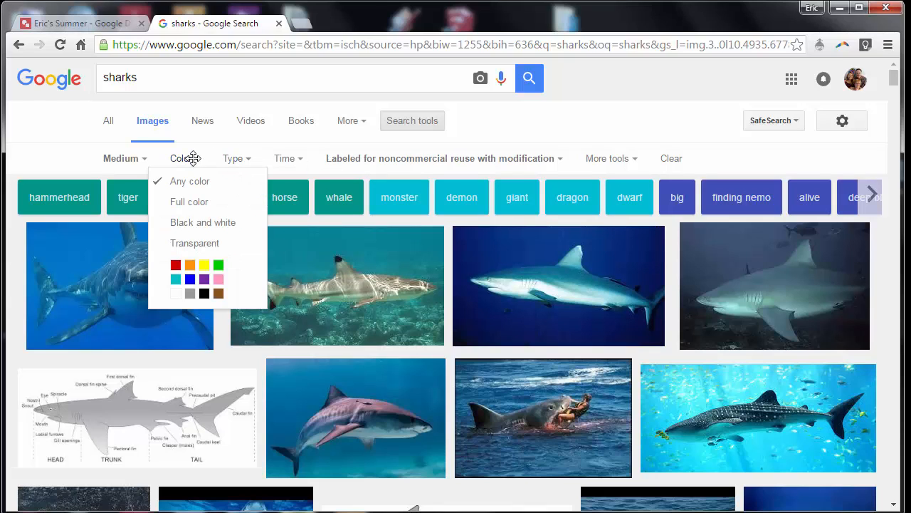
click(337, 149)
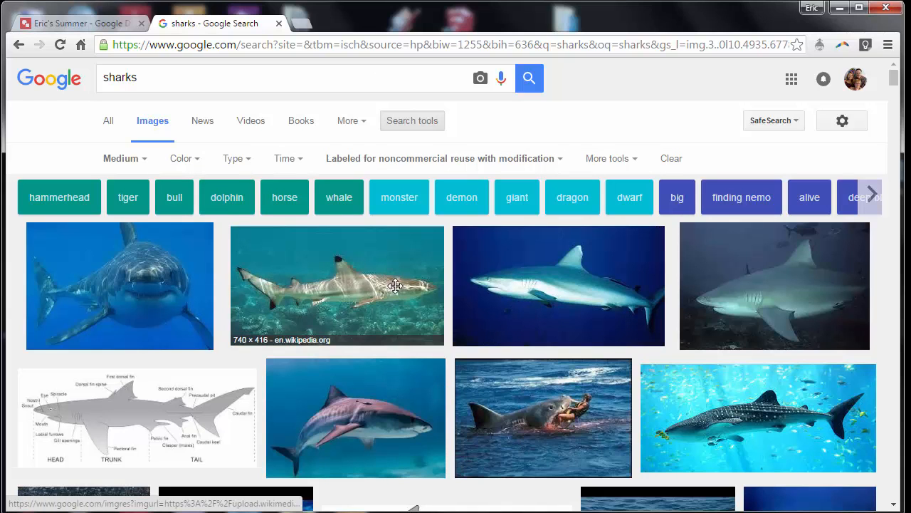
Add the 740 × 416 shark picture from en.wikipedia.org to the Eric's Summer drawing, shrinking and placing it below the round fish photo.
mouse_move(395, 286)
mouse_down()
mouse_move(177, 104)
mouse_move(109, 24)
mouse_move(509, 311)
mouse_move(510, 326)
mouse_move(376, 426)
mouse_move(339, 434)
mouse_move(359, 398)
mouse_move(324, 437)
mouse_up()
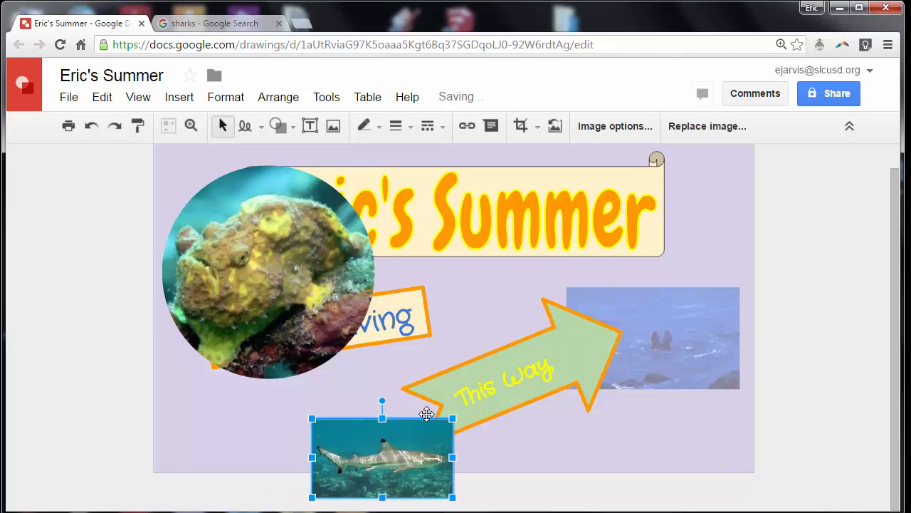
drag(401, 435, 286, 419)
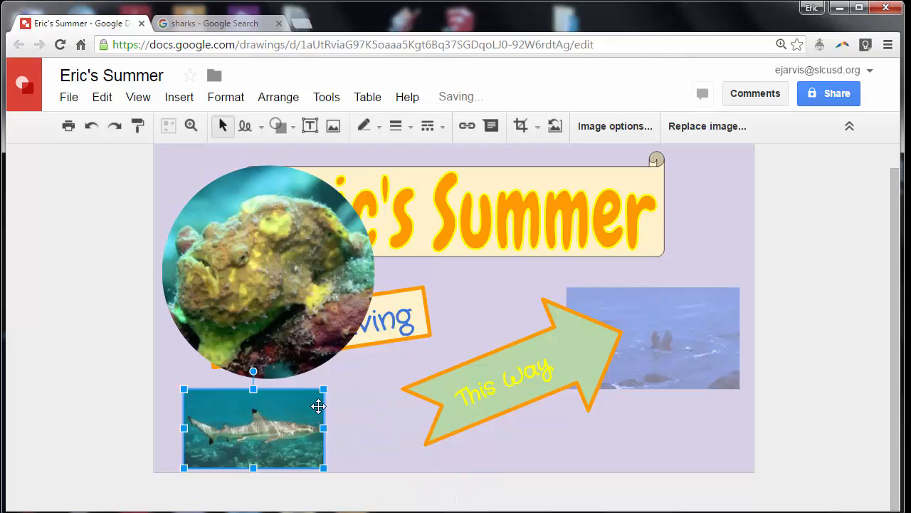
drag(321, 390, 295, 406)
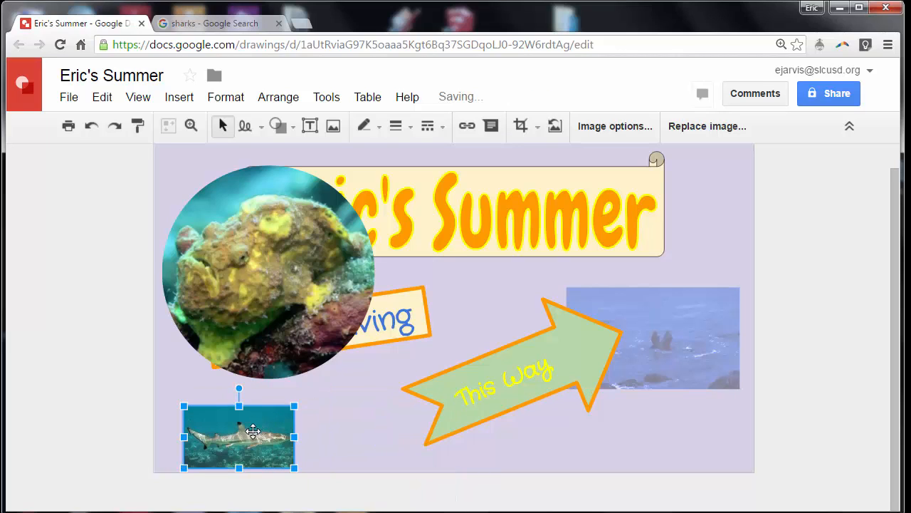
click(323, 465)
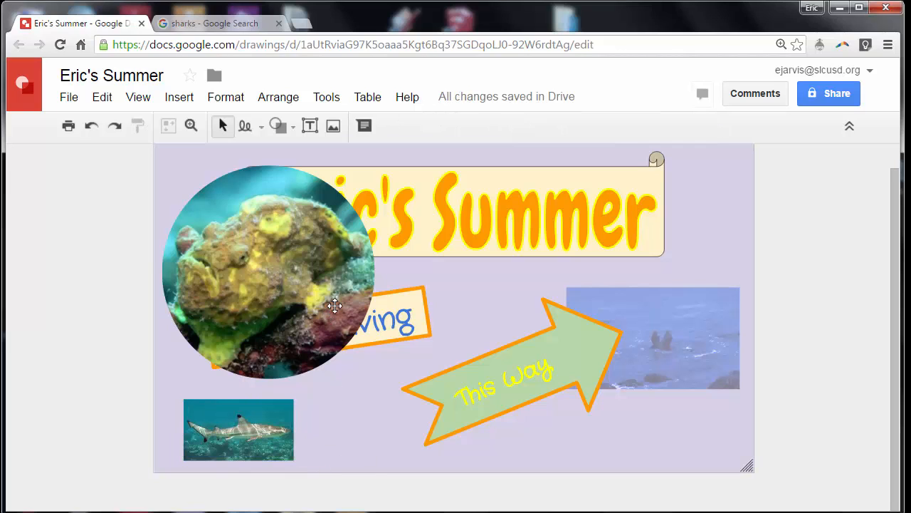
Move the round fish photo away from the scuba diving label to the middle of the drawing.
drag(330, 286, 505, 327)
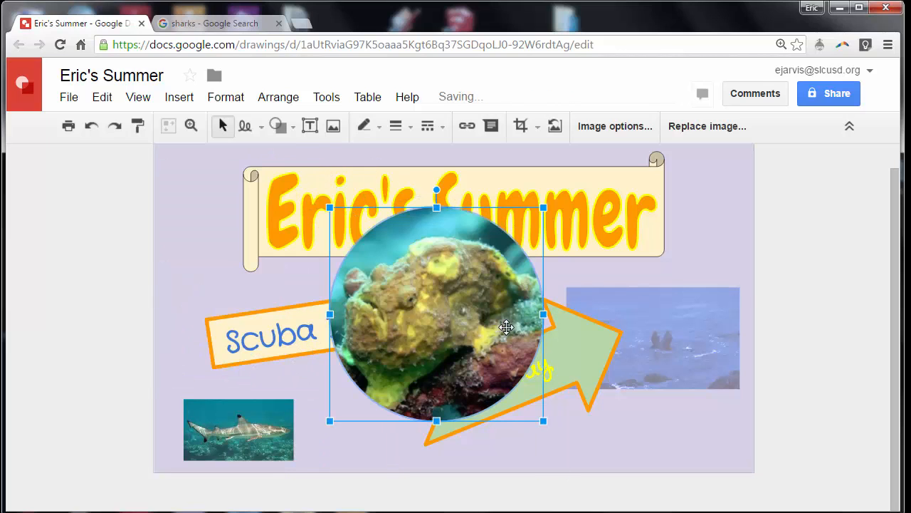